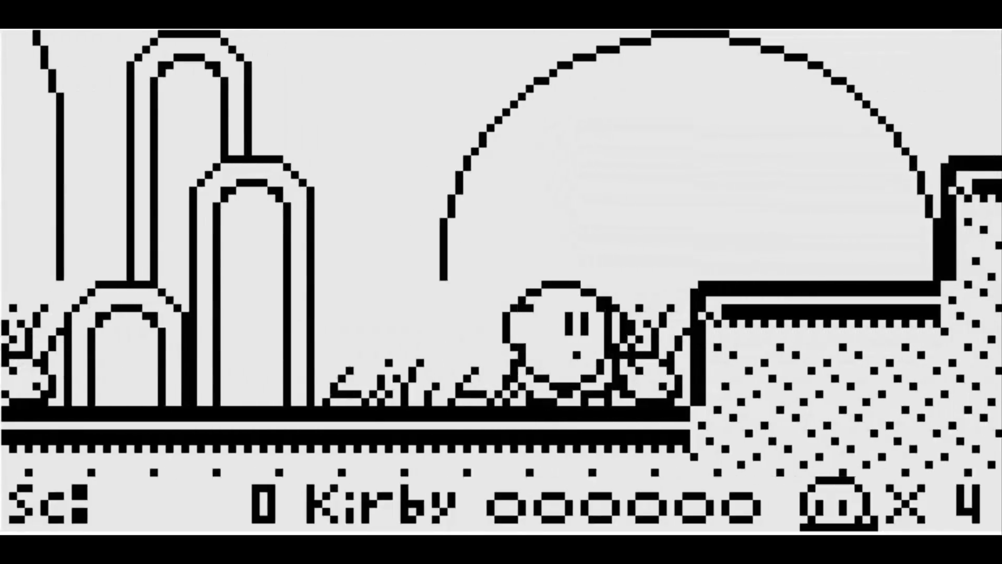
key("alt+F4")
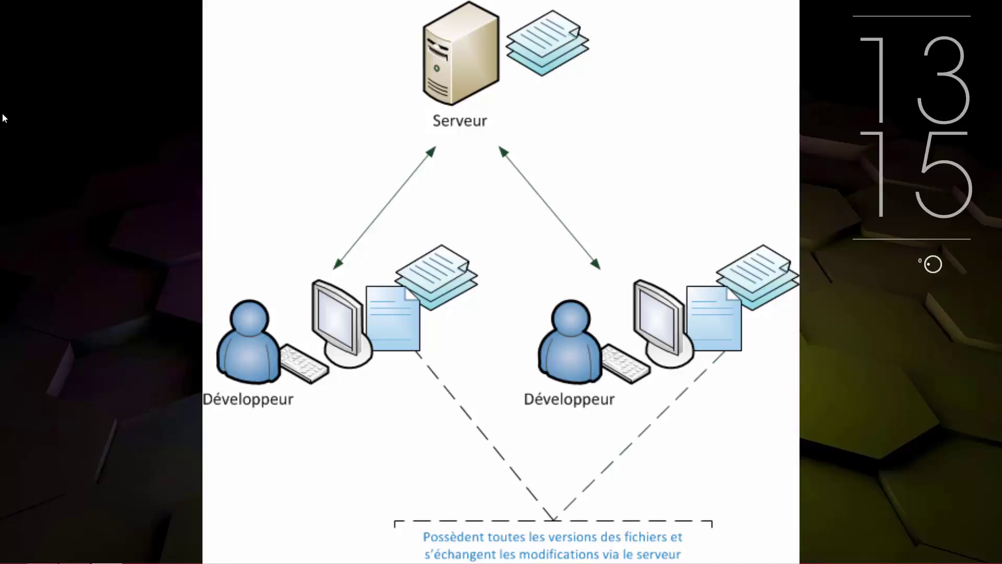
key("Right")
key("Right")
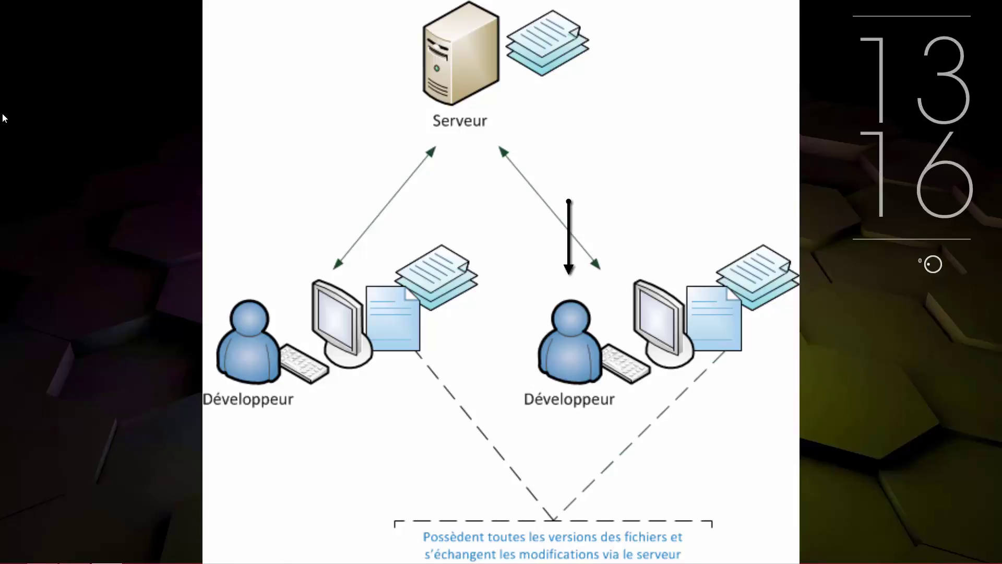
key("Right")
key("Escape")
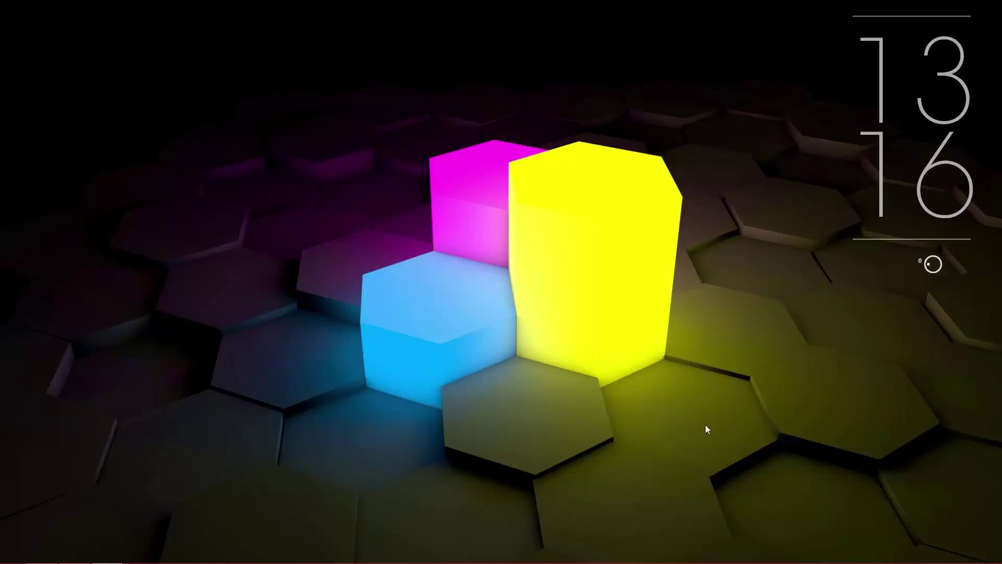
Step: Open the file explorer and browse to the folder C:\Data\Casio Project\CEngine\Tutoriel
left_click(10, 555)
left_click(266, 152)
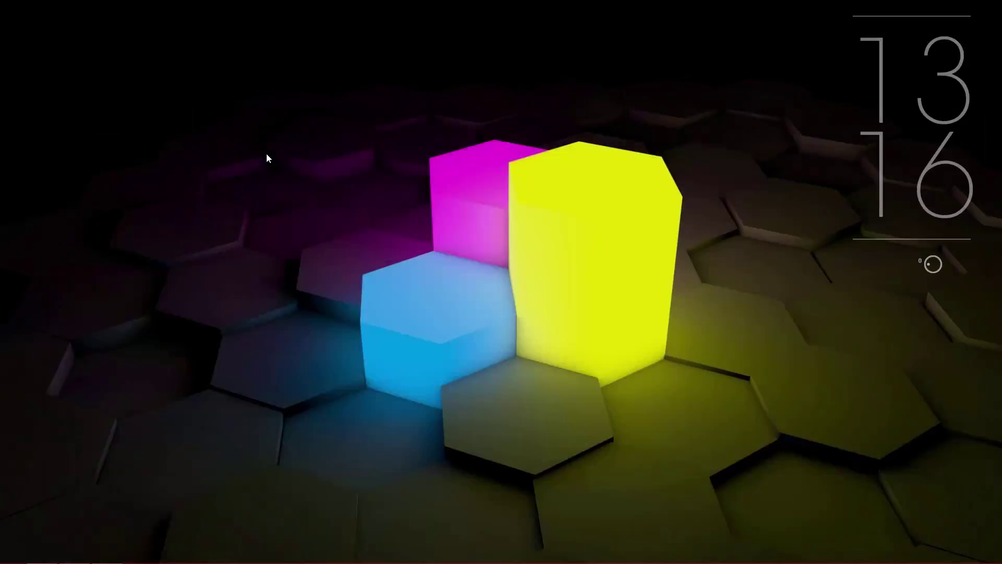
double_click(197, 355)
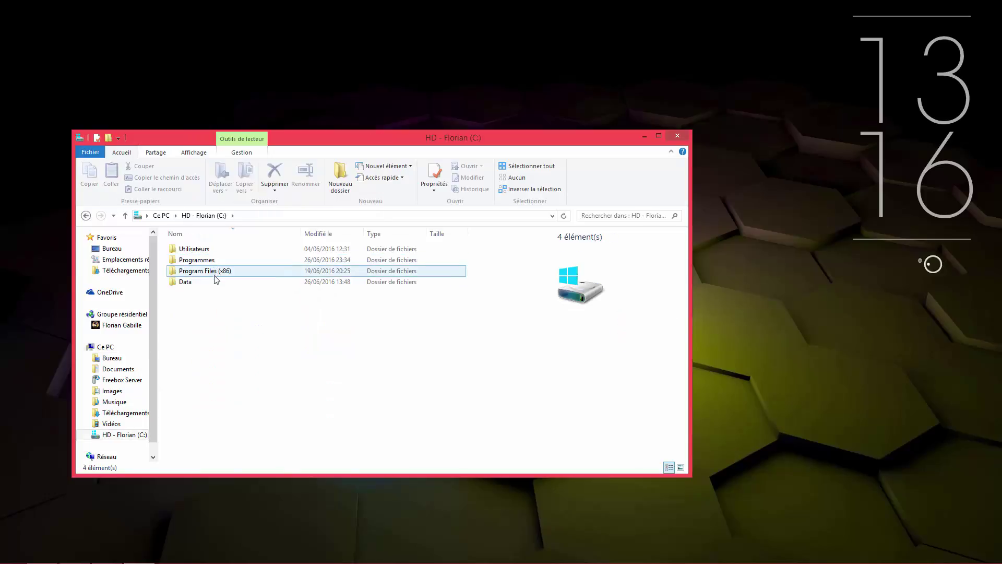
double_click(215, 280)
double_click(221, 262)
double_click(292, 262)
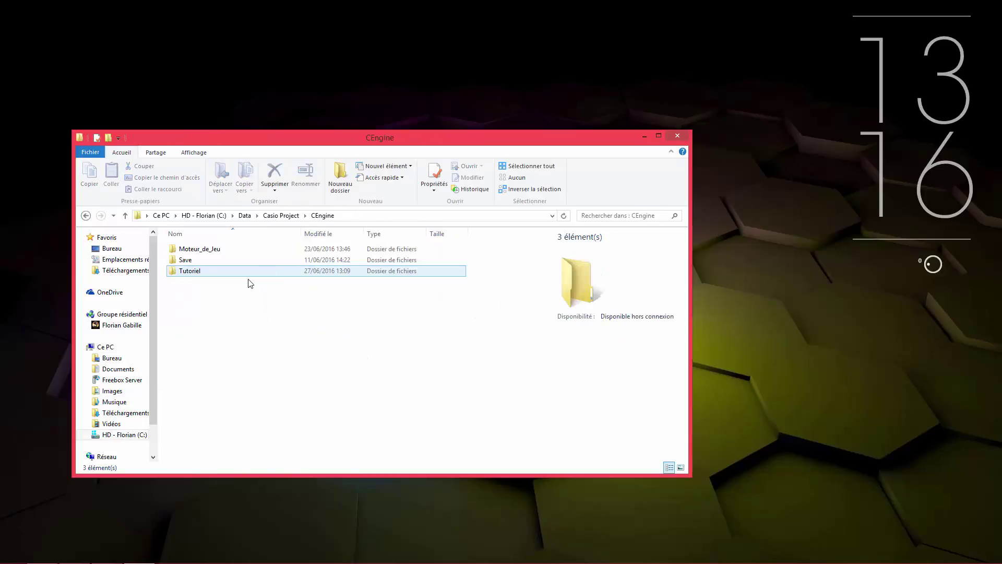
double_click(222, 269)
Step: Create a new folder inside Tutoriel and name it "Trucs et Astuce"
right_click(229, 334)
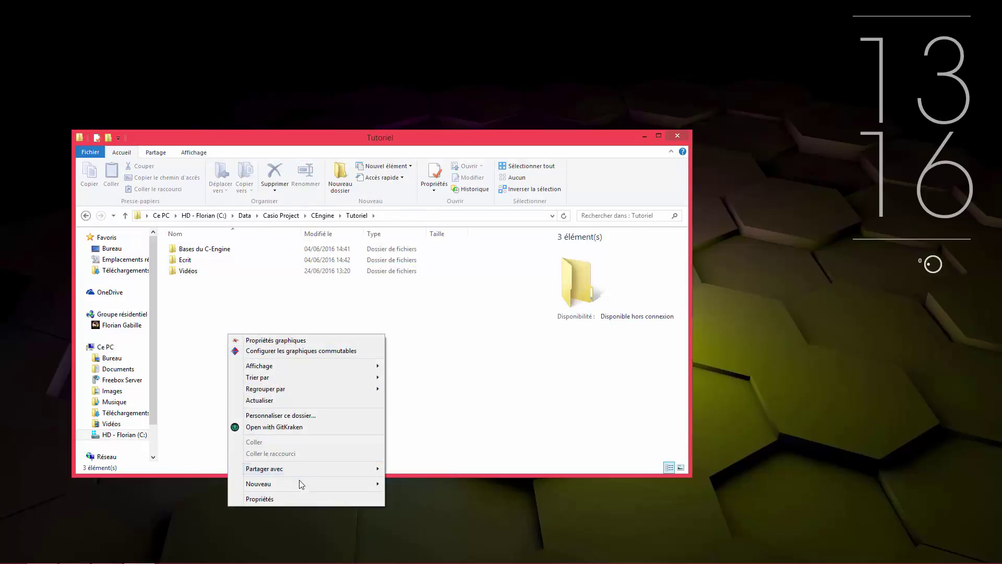
mouse_move(409, 481)
left_click(418, 397)
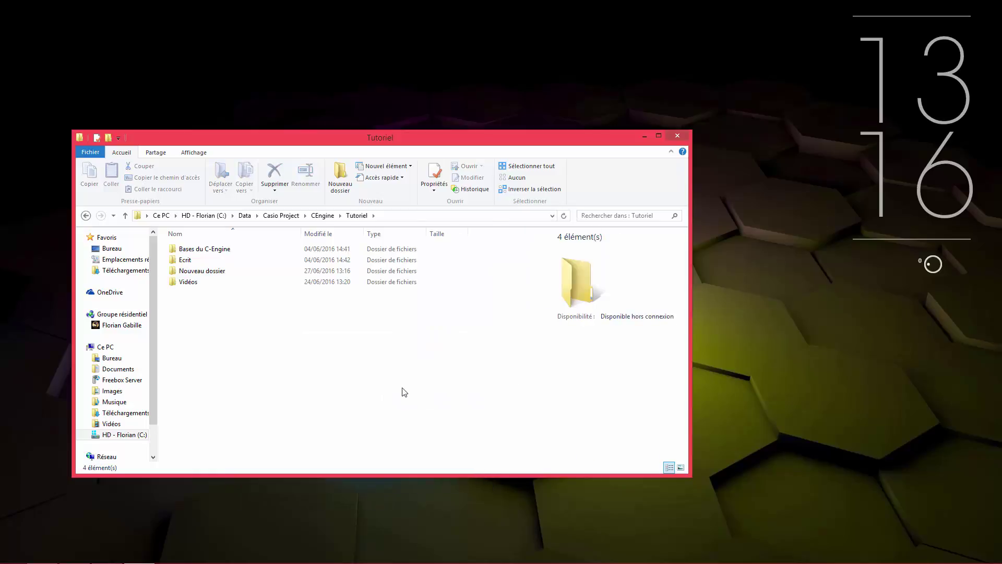
right_click(195, 271)
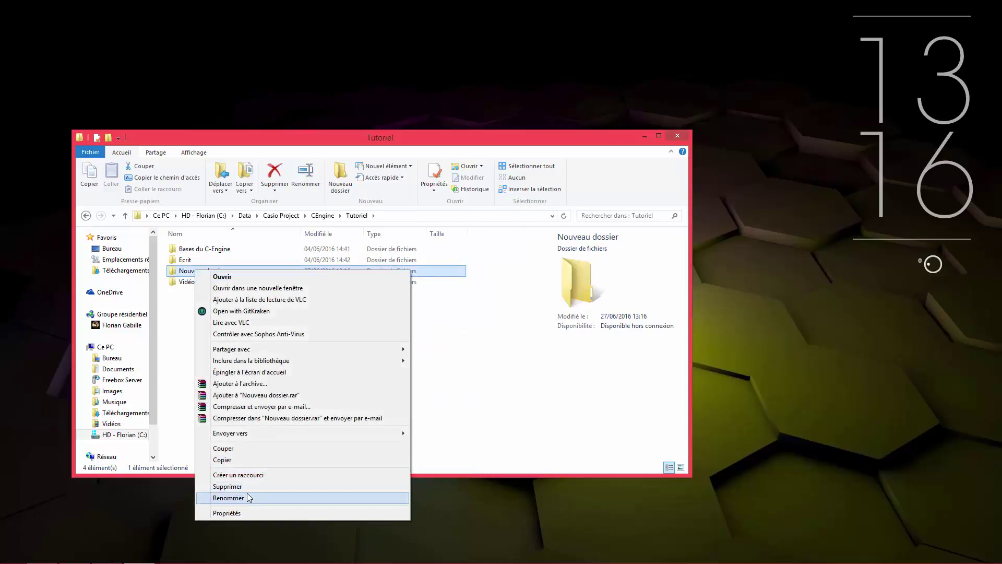
left_click(248, 497)
type("Trucs")
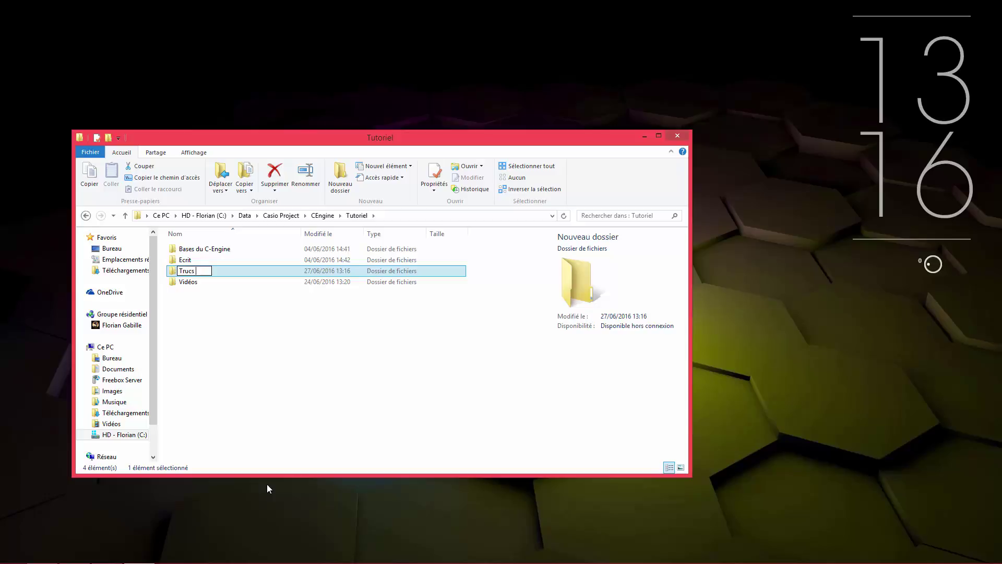
type(" et Astuce")
key("Return")
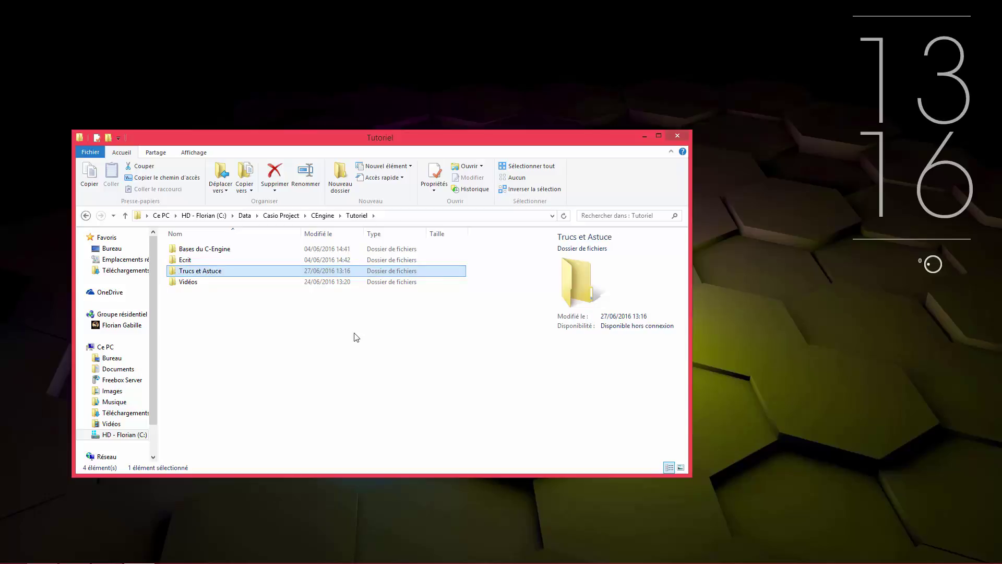
Step: Correct the new folder's name to "Trucs et Astuces" and open the folder
right_click(197, 276)
right_click(203, 270)
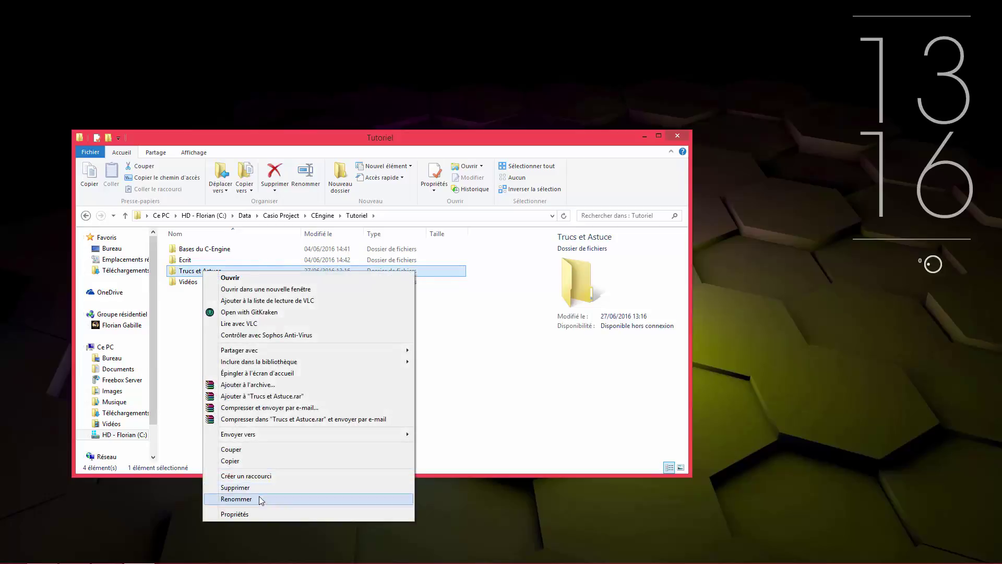
left_click(261, 499)
key("End")
type("s")
key("Return")
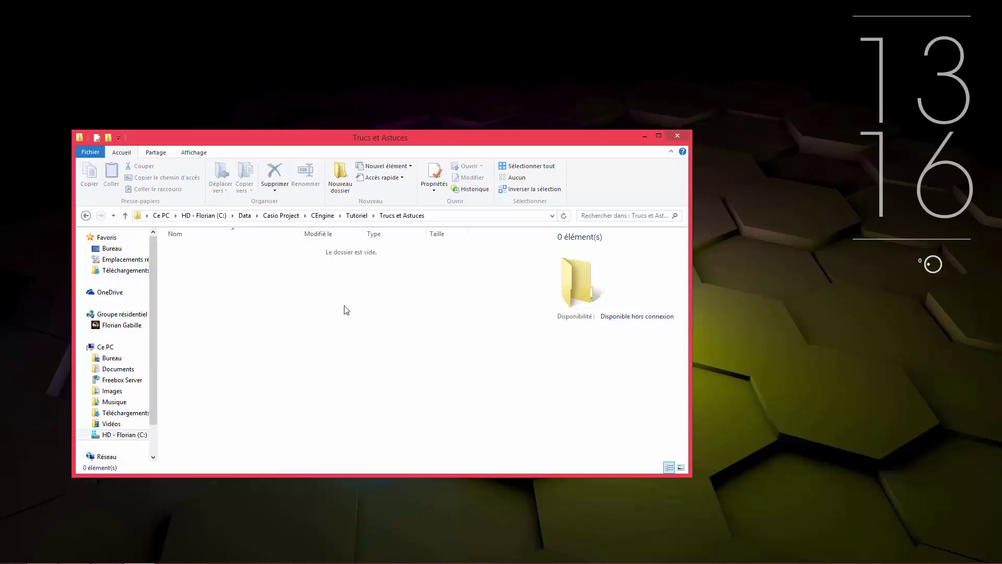
Step: Create a subfolder named "C-Engine" inside Trucs et Astuces
right_click(295, 277)
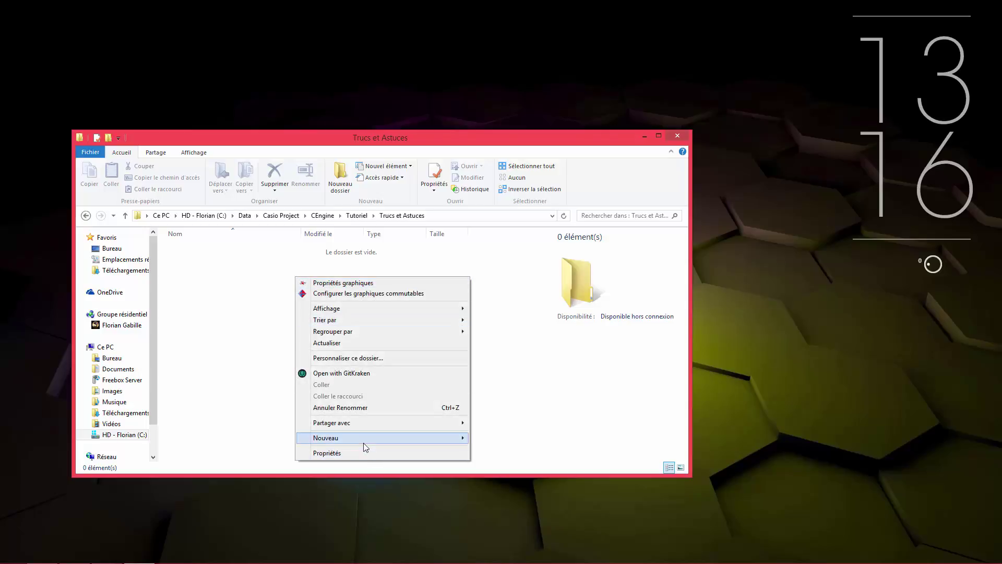
mouse_move(363, 442)
left_click(527, 438)
type("c6")
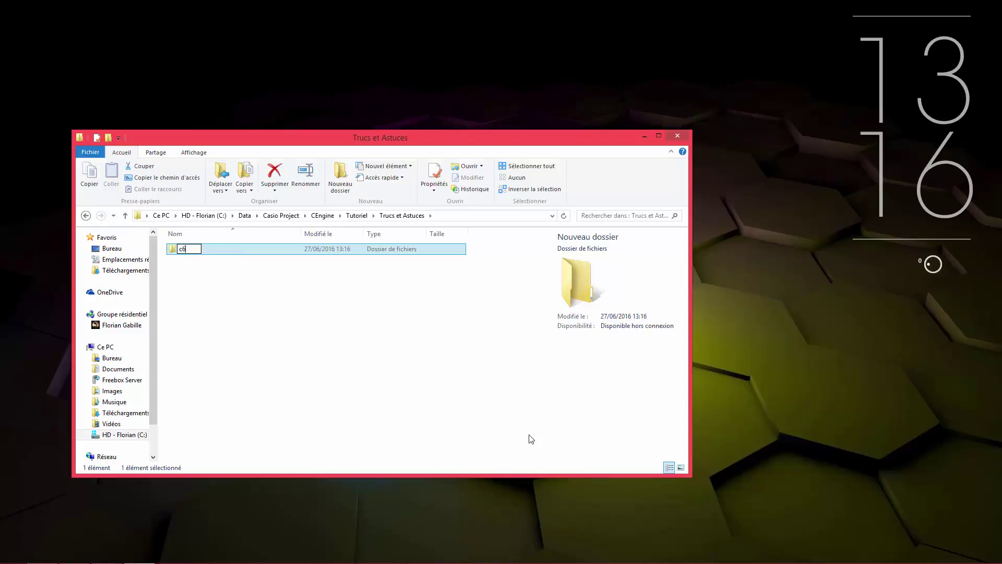
key("BackSpace")
type("C-Engine")
key("Return")
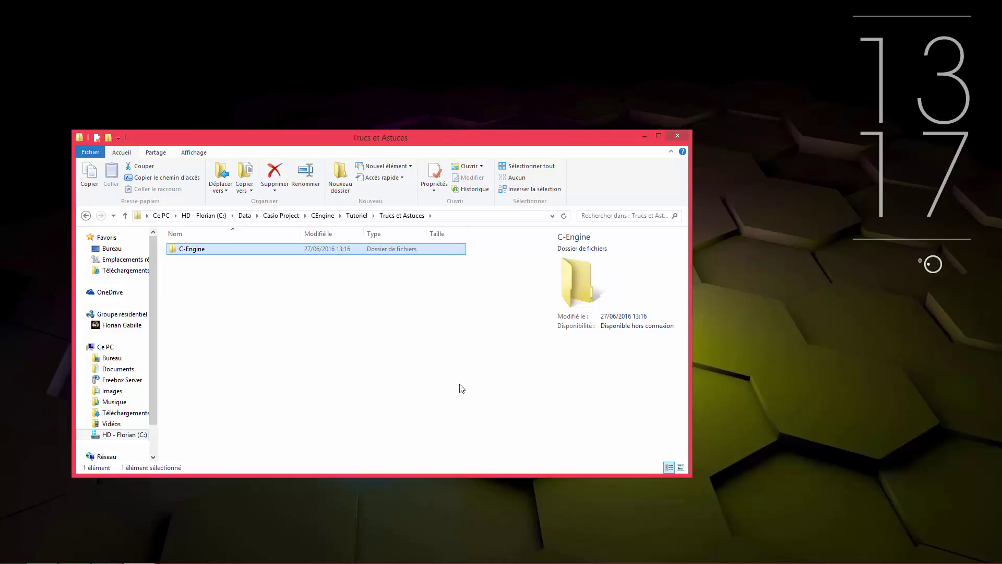
left_click(404, 385)
Step: Launch GitKraken from the installed applications and shift the Trucs et Astuces folder window aside
key("super")
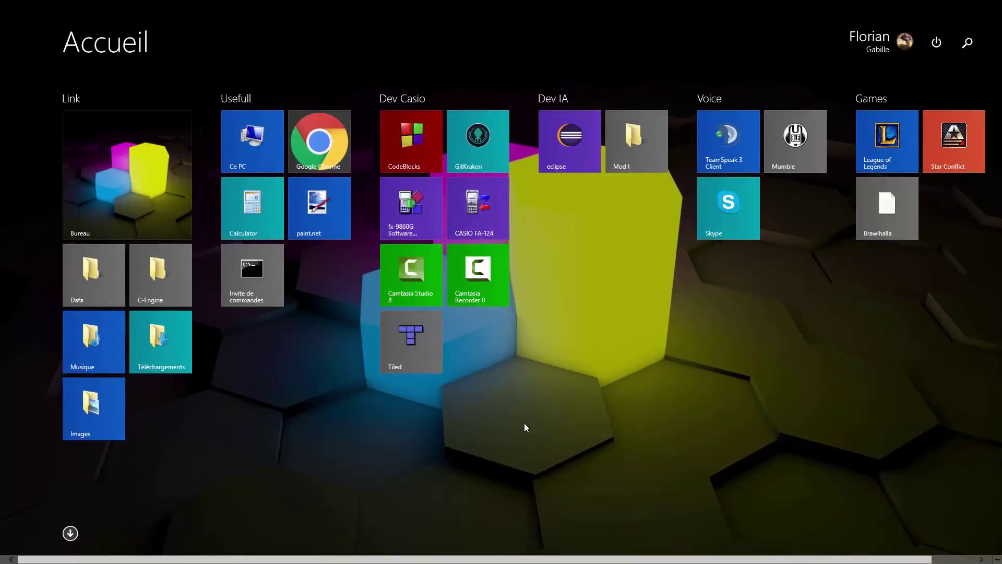
left_click(71, 533)
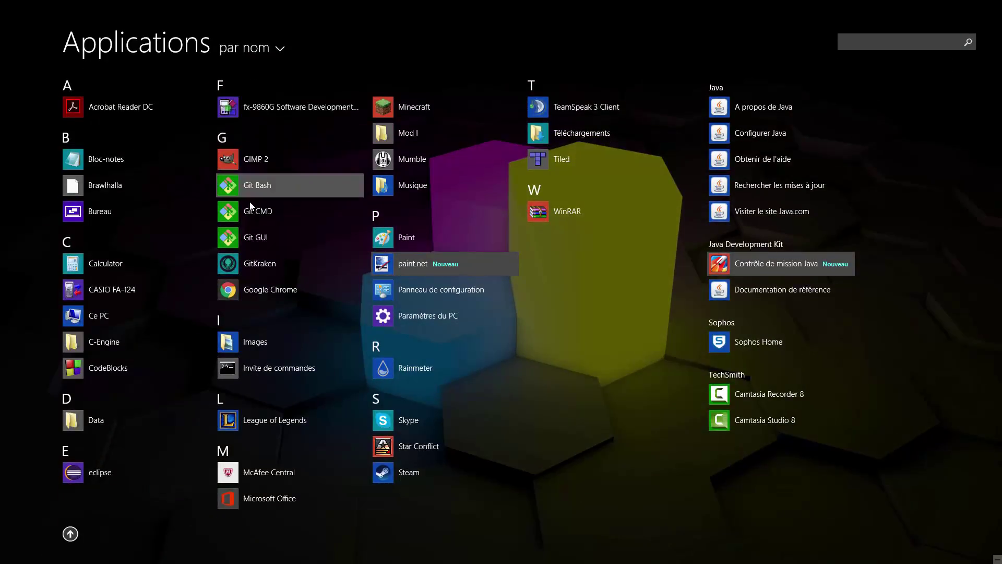
left_click(245, 264)
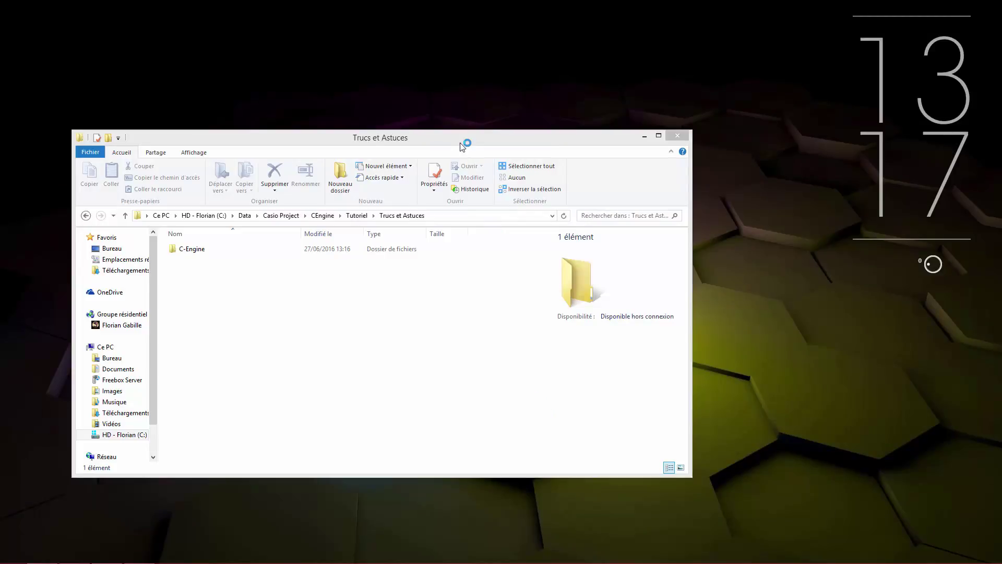
left_click_drag(456, 138, 573, 77)
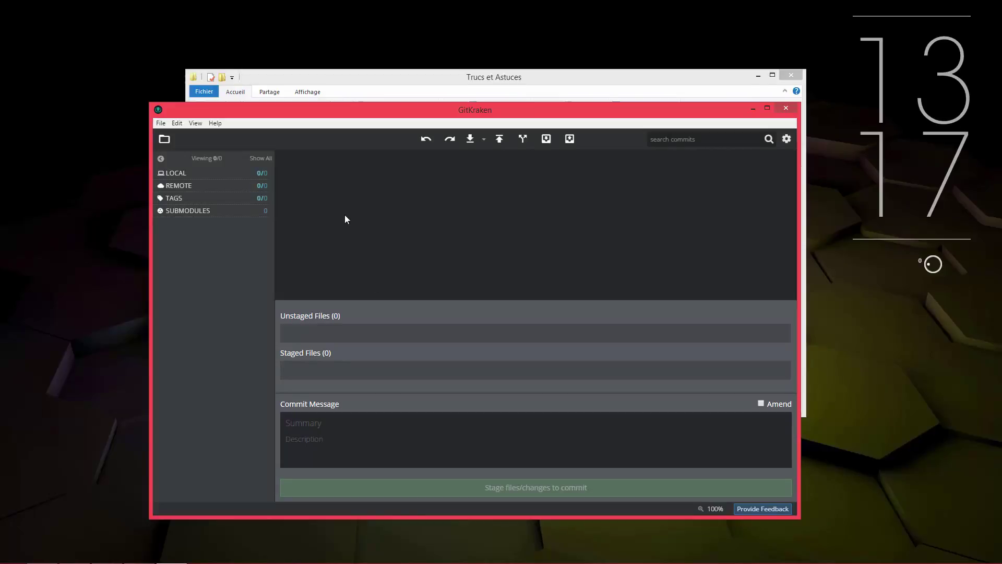
Step: Start initializing a new local repository and open the folder selection for its path
left_click(161, 124)
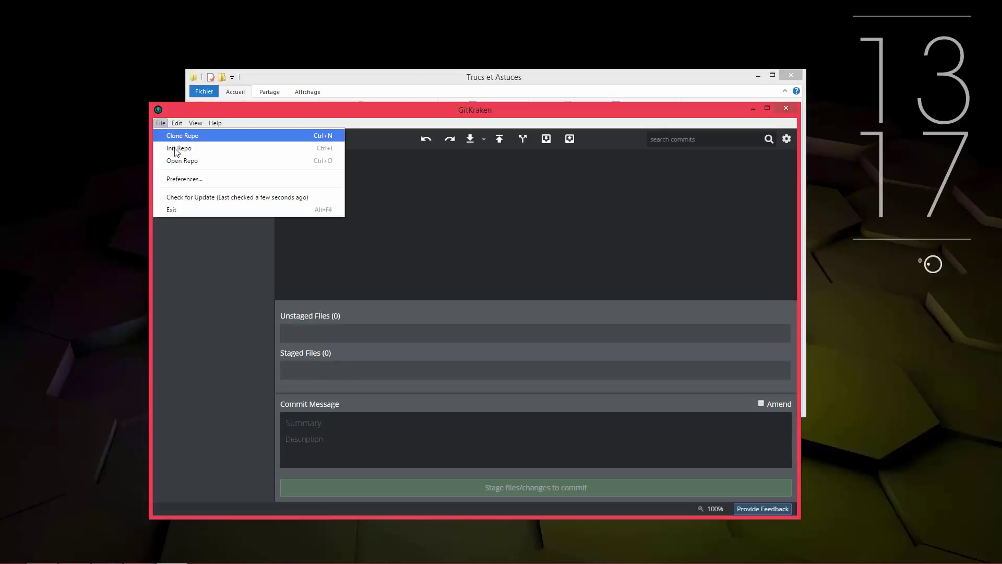
left_click(189, 151)
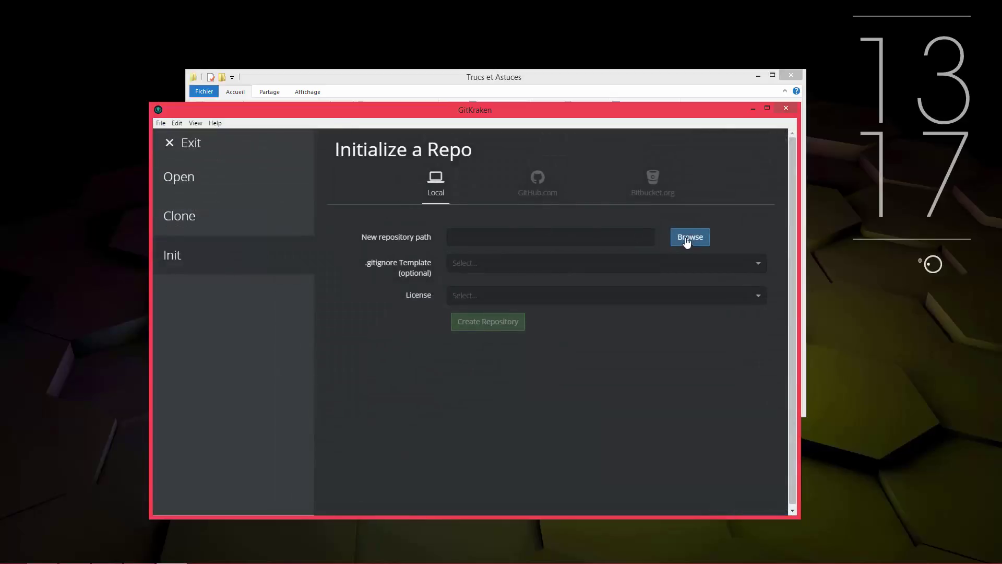
left_click(689, 240)
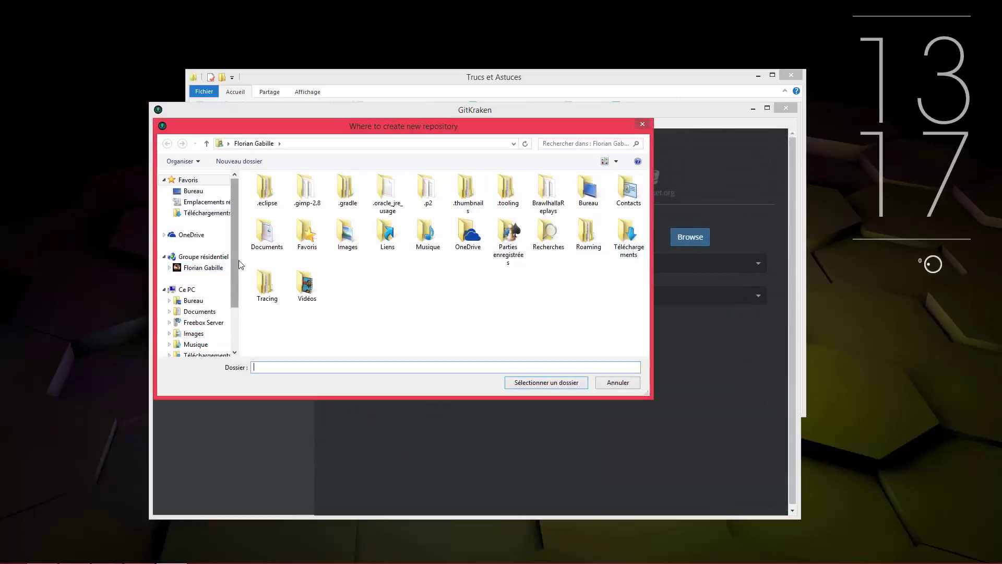
Step: Set the new repository path to the C-Engine folder inside C:\Data\Casio Project\CEngine\Tutoriel\Trucs et Astuces
left_click_drag(237, 298, 237, 304)
left_click_drag(234, 268, 234, 294)
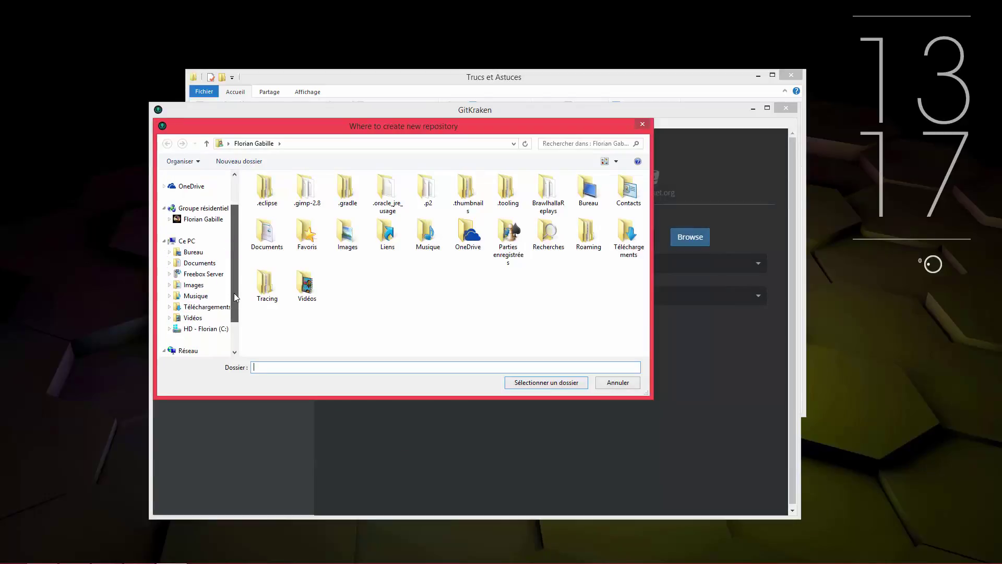
left_click(202, 329)
double_click(272, 191)
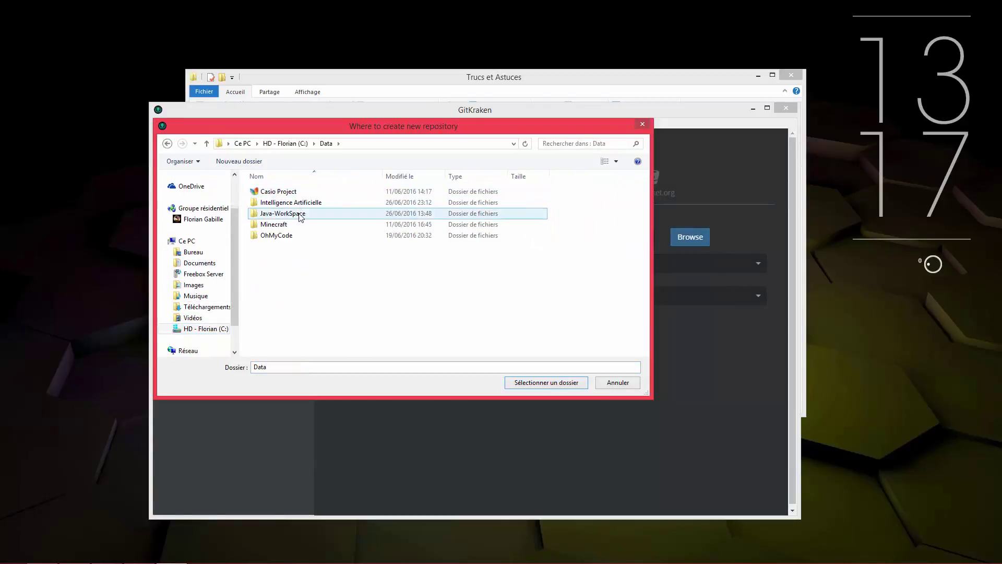
double_click(278, 192)
double_click(274, 191)
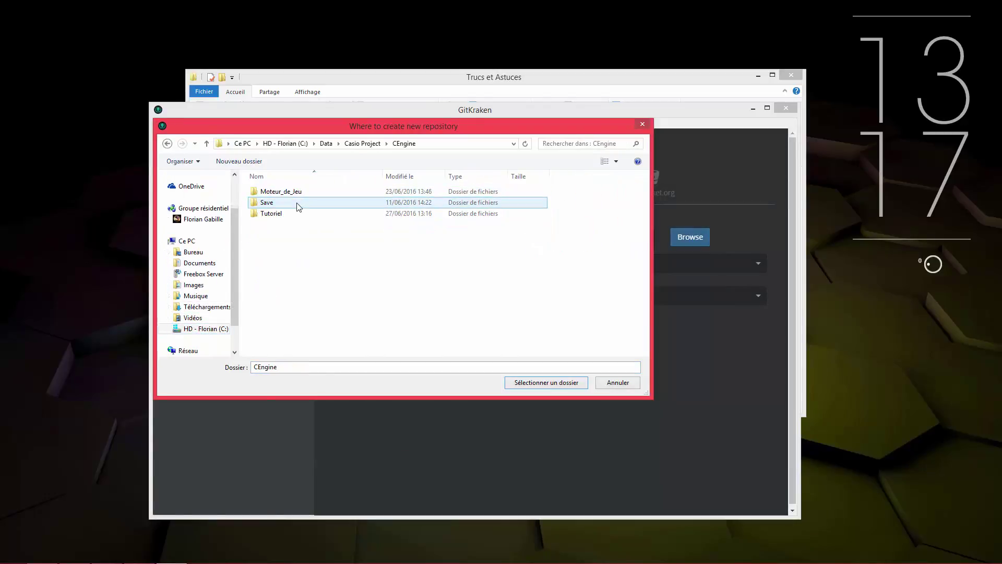
double_click(286, 215)
double_click(284, 214)
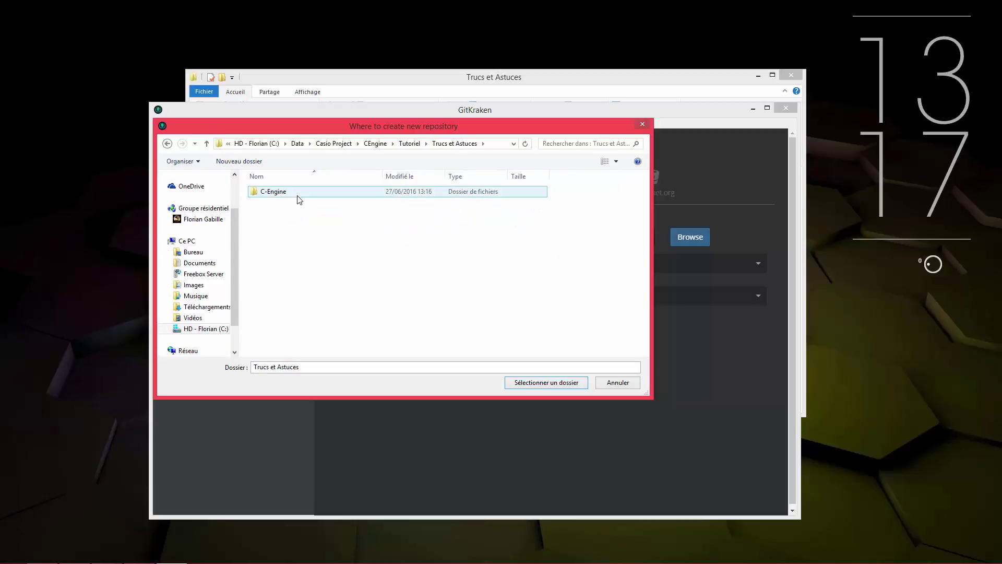
left_click(299, 197)
double_click(299, 197)
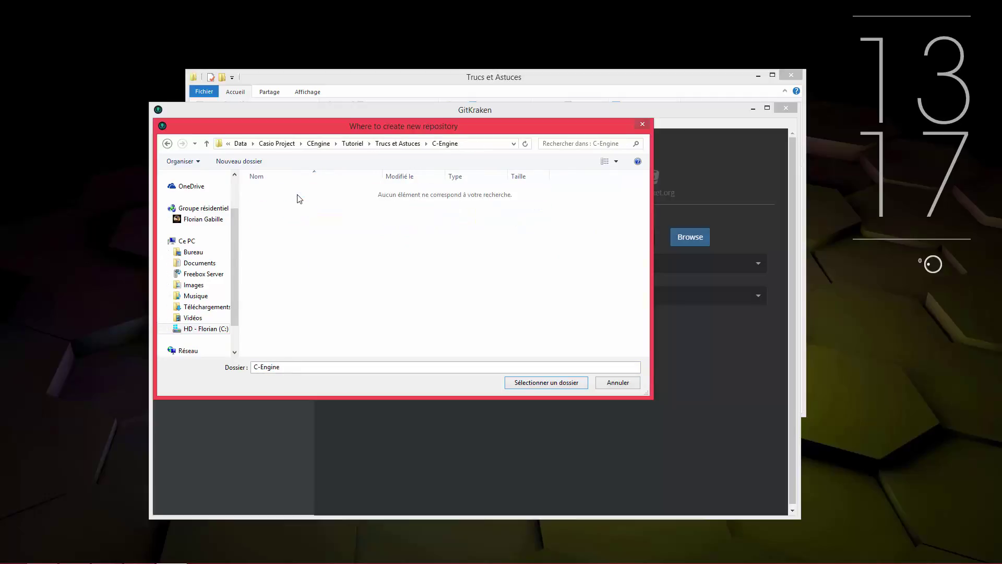
left_click(556, 382)
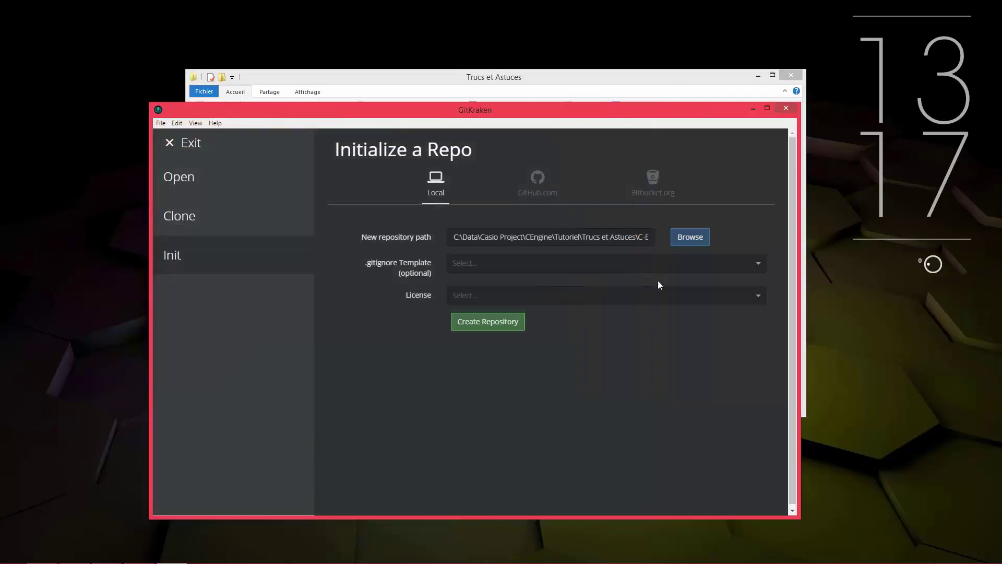
Step: Check the .gitignore template and license options, leave both unset, and create the repository
left_click(478, 263)
left_click(356, 297)
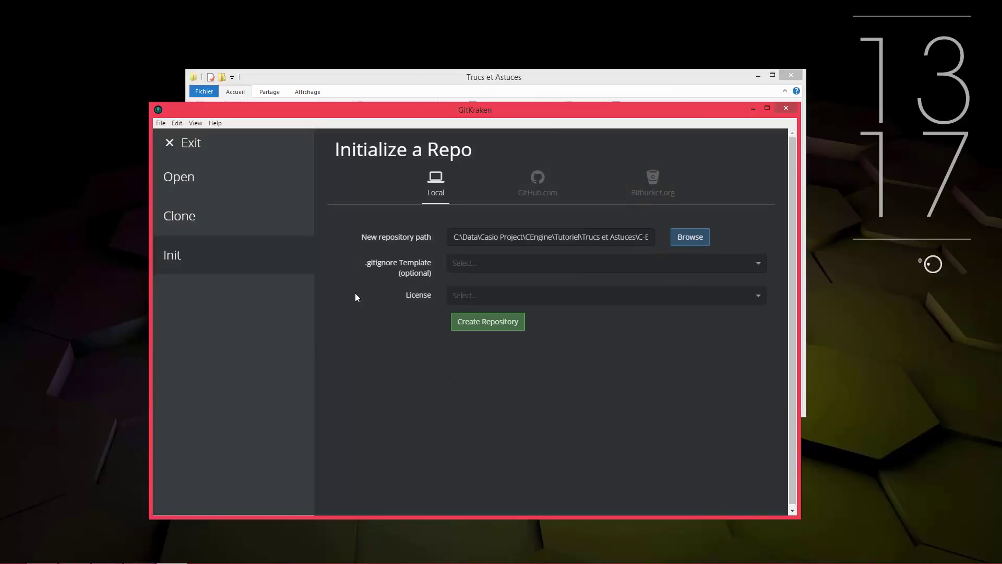
left_click(515, 300)
left_click(347, 333)
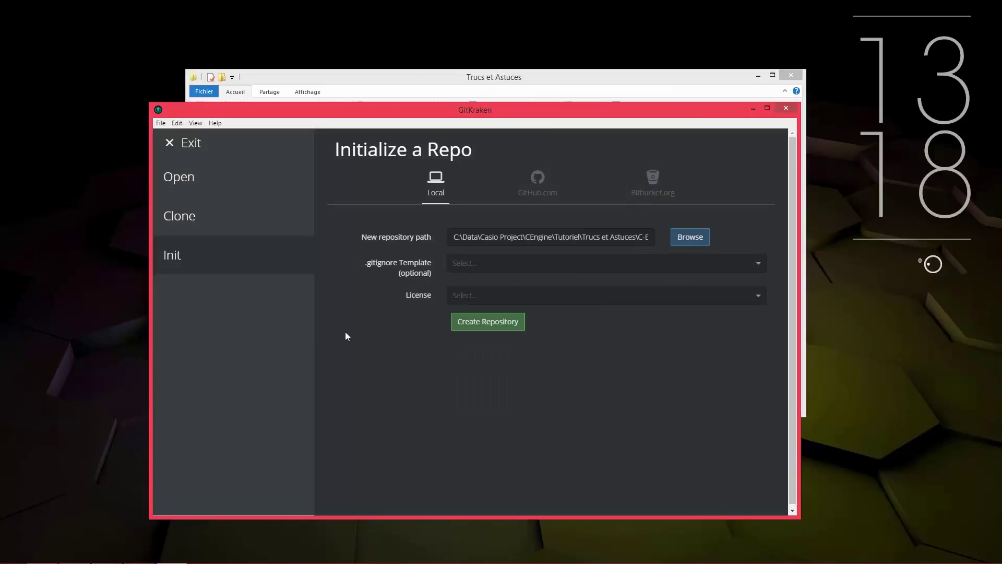
left_click(476, 323)
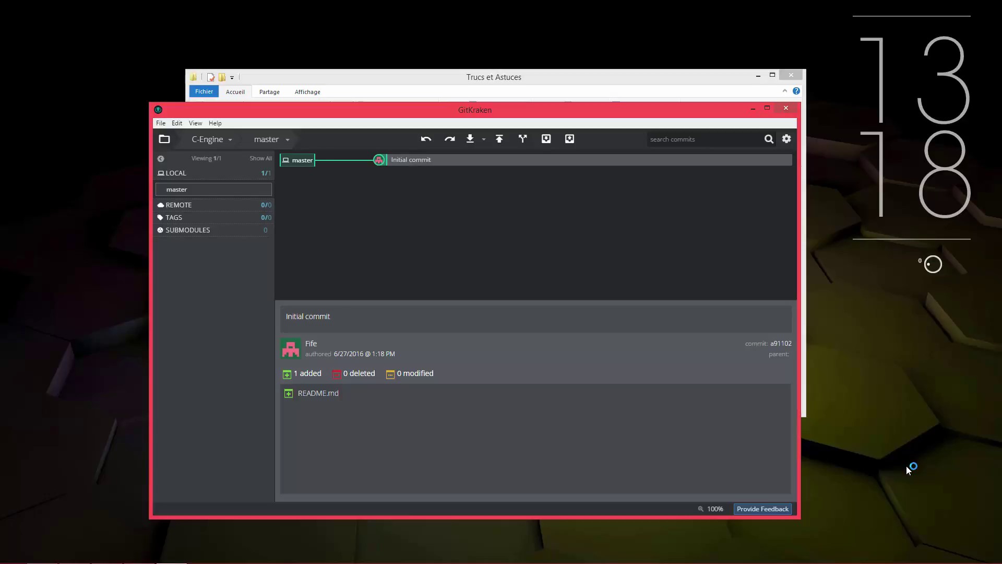
Step: Switch to Google Chrome and open the bookmarked projects dashboard on git.planet-casio.com
key("super")
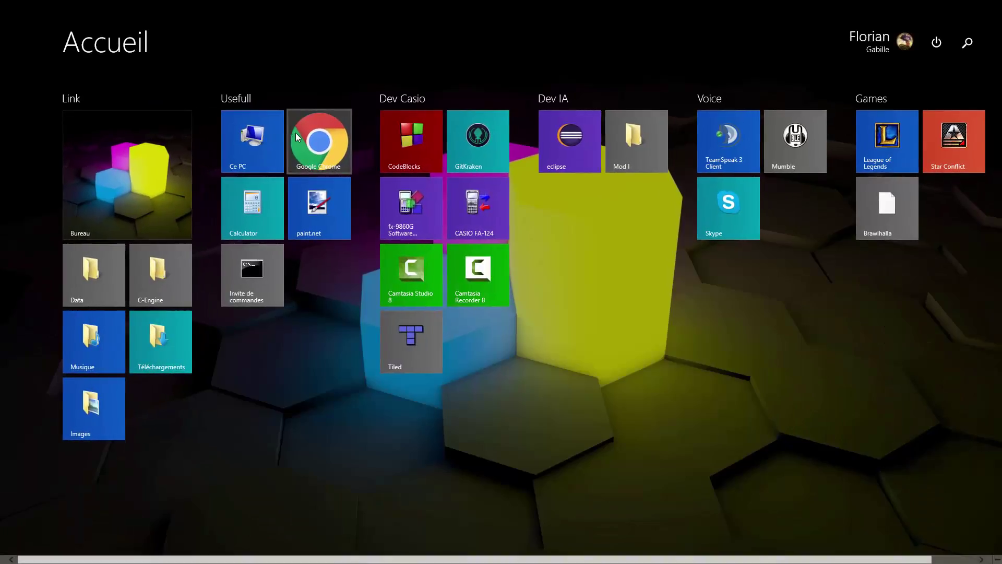
key("super")
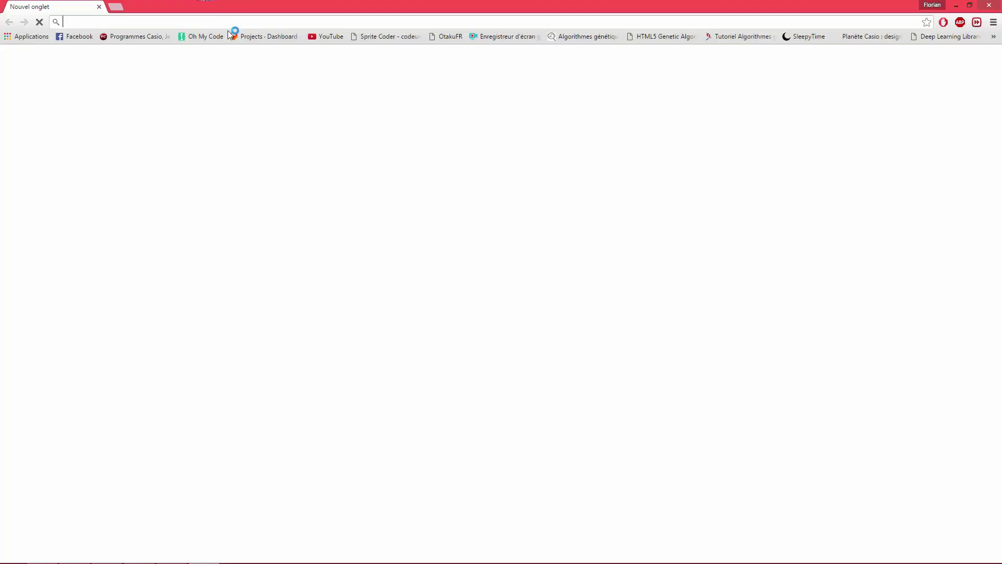
left_click(268, 36)
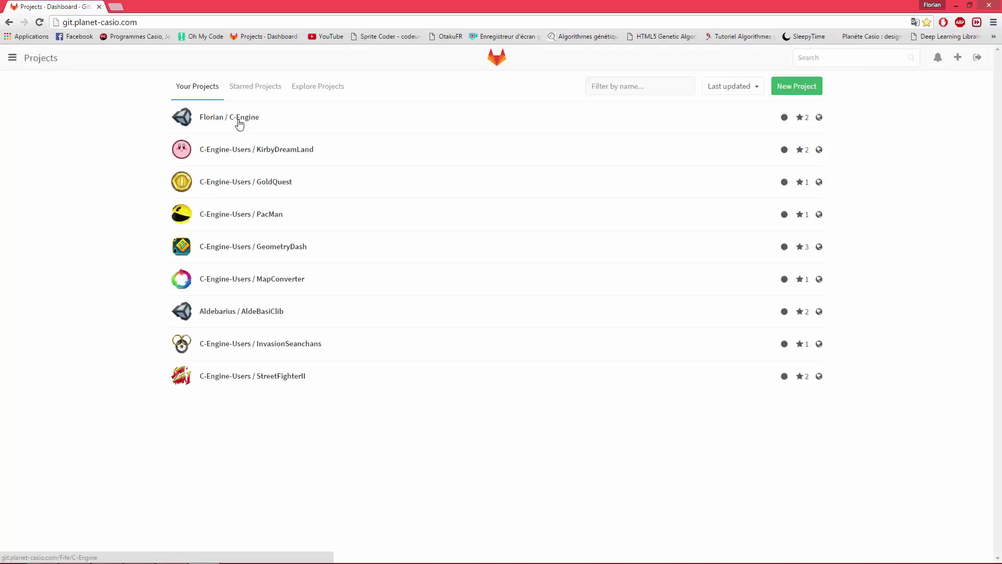
Step: Open the C-Engine project, check its SSH and HTTP clone addresses, and leave the HTTP protocol selected
left_click(234, 118)
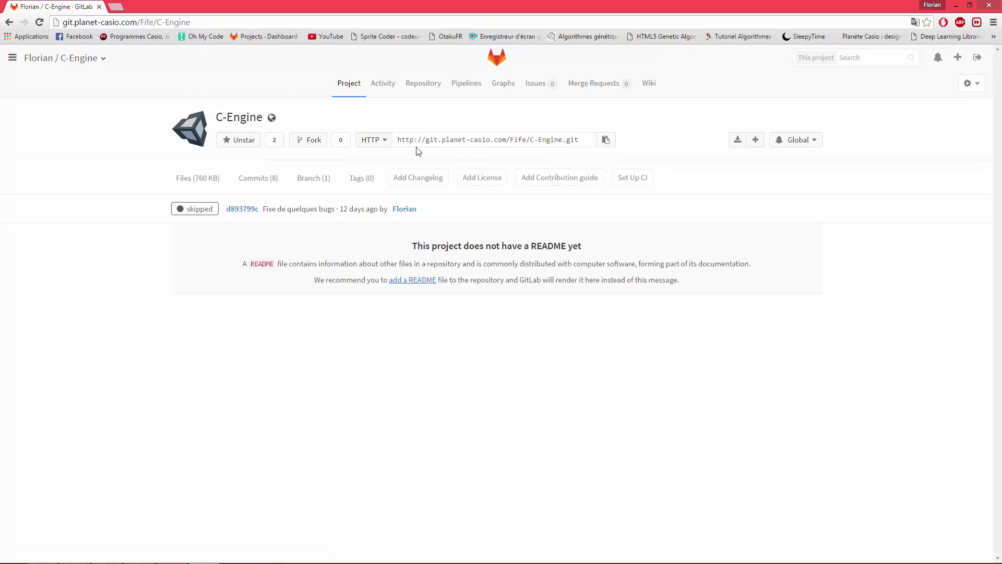
left_click(398, 144)
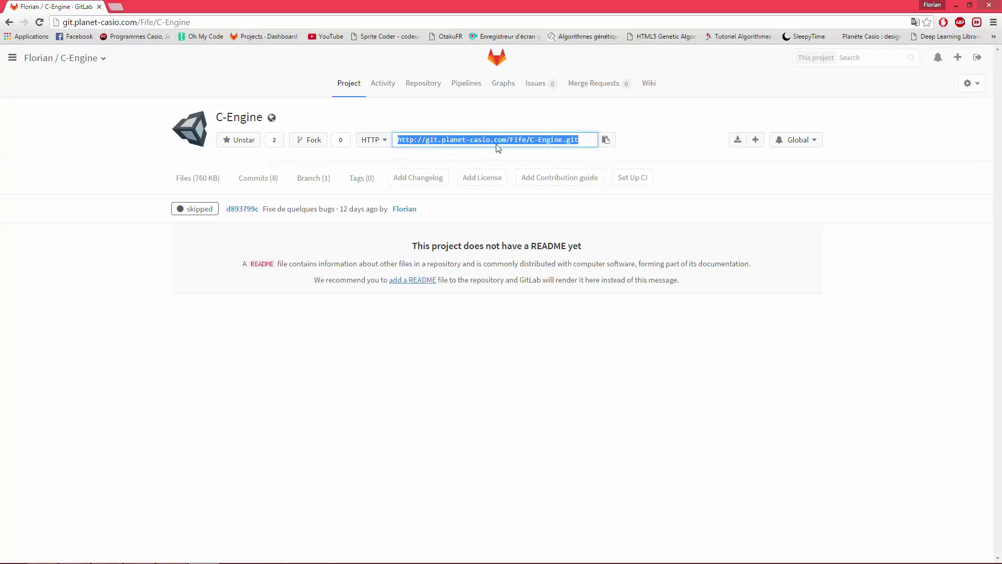
left_click(384, 142)
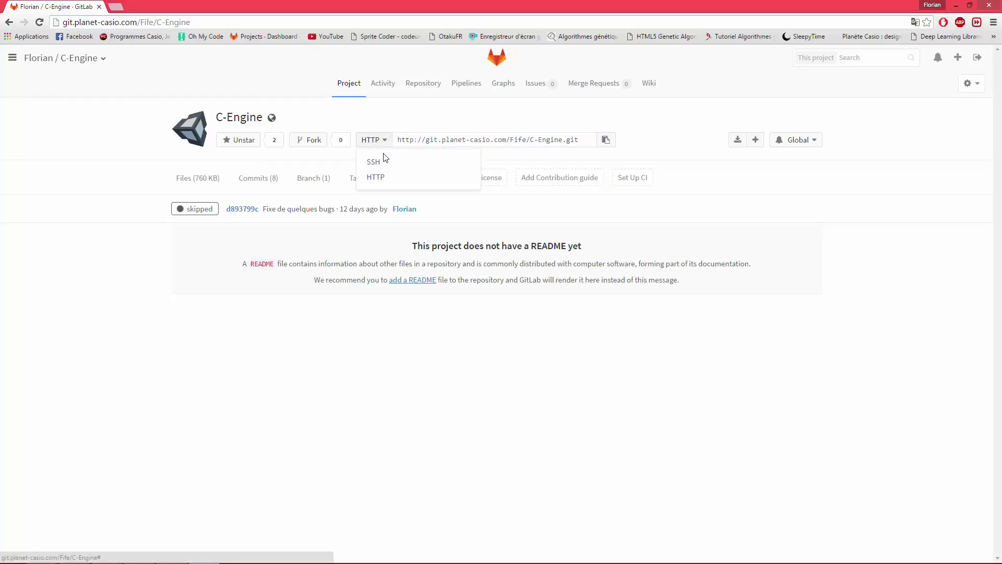
left_click(383, 160)
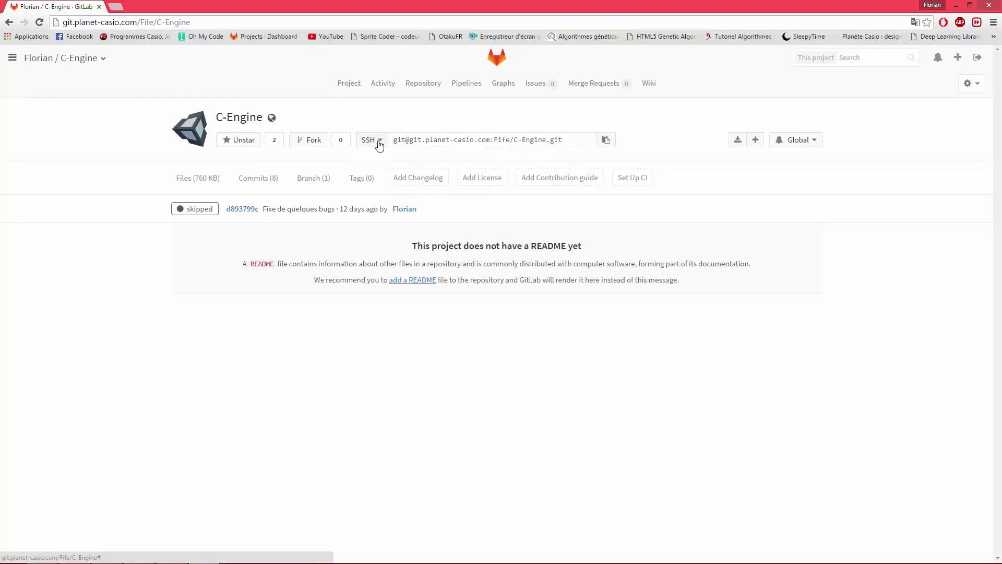
left_click(379, 146)
left_click(376, 179)
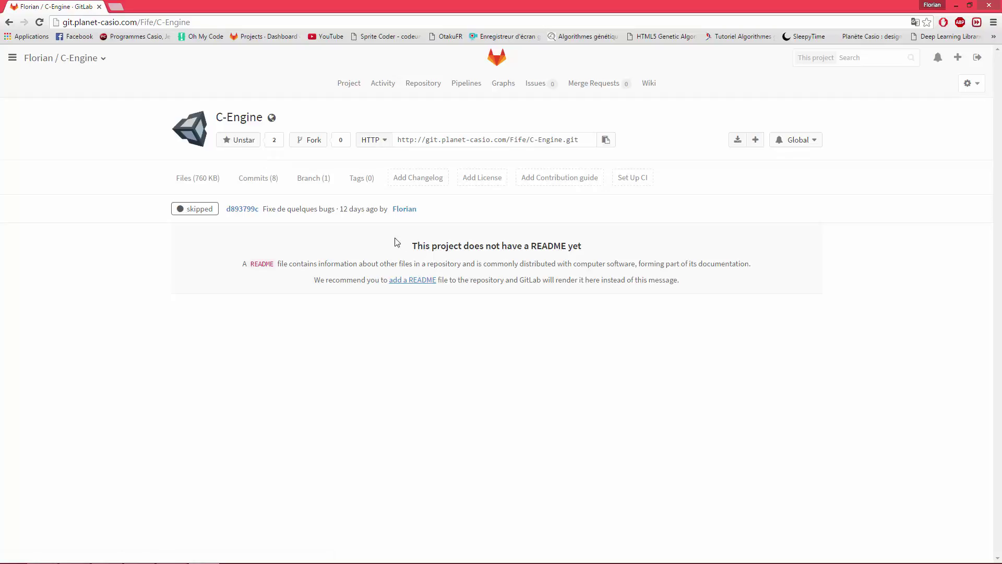
Step: Examine the dates and messages in the C-Engine project's master commit history and return to the project page
left_click(278, 181)
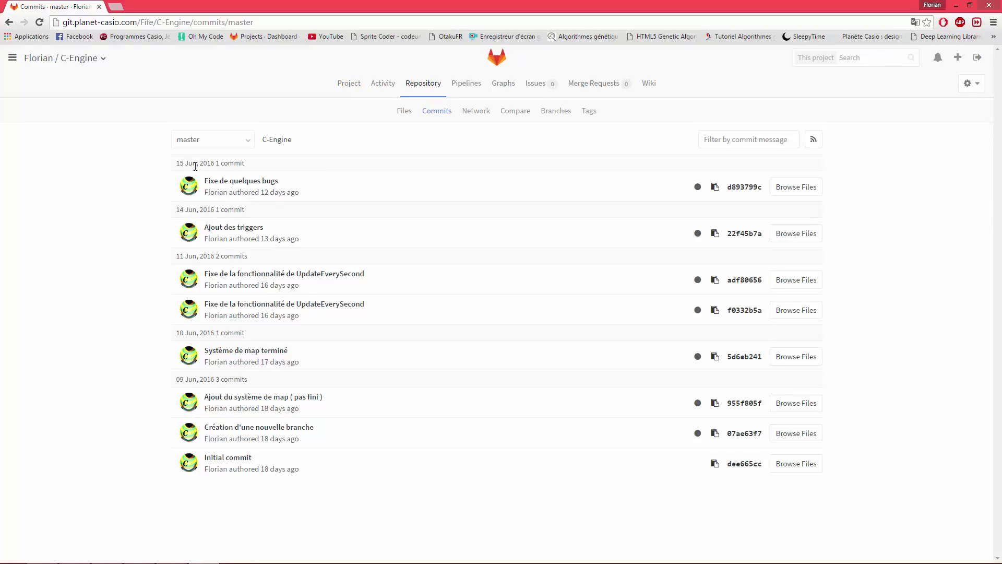
left_click_drag(179, 163, 202, 167)
left_click(156, 211)
left_click(347, 84)
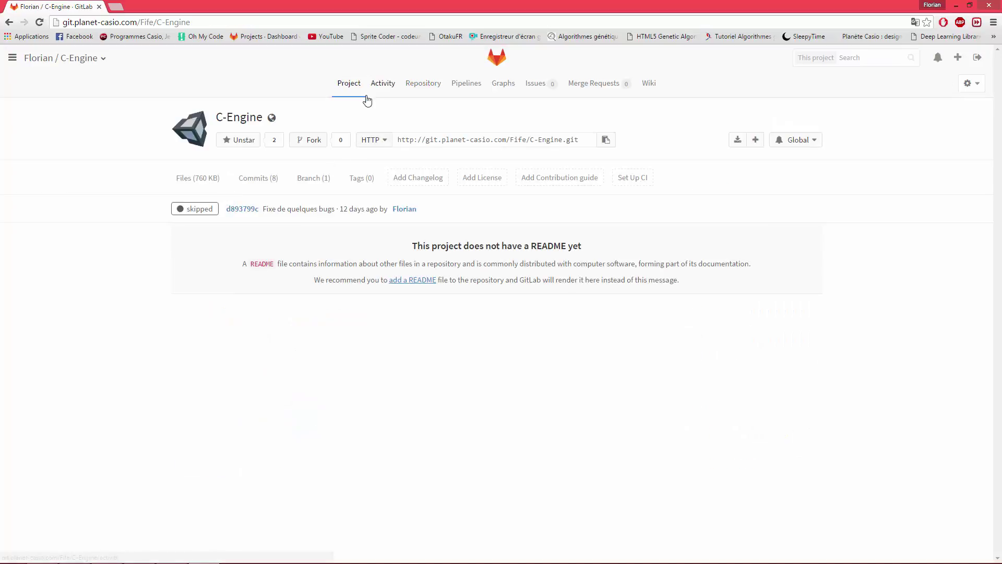
Step: Open the GoldQuest project from the projects dashboard, examine its commit history, and return to its project page
left_click(12, 58)
left_click(50, 87)
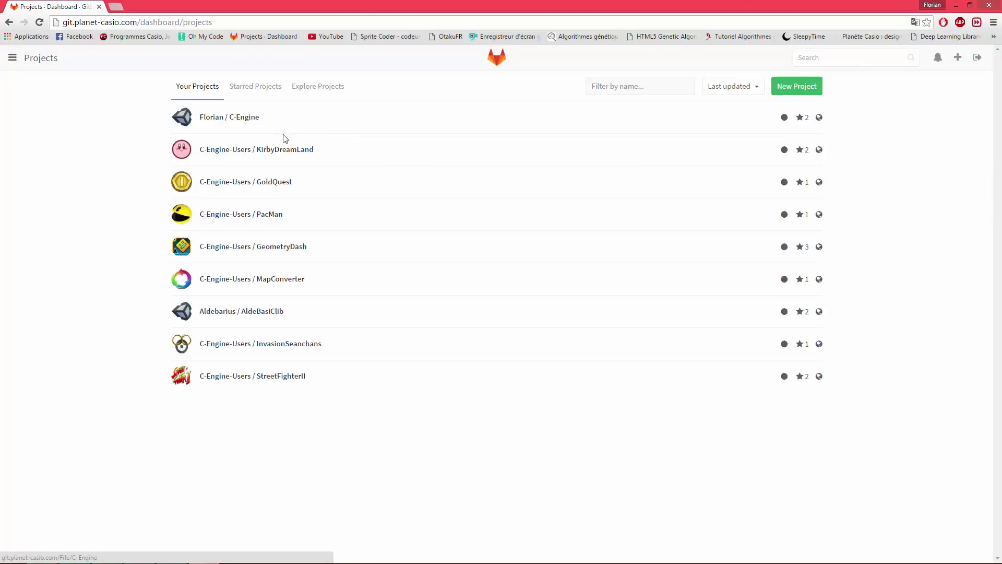
left_click(249, 187)
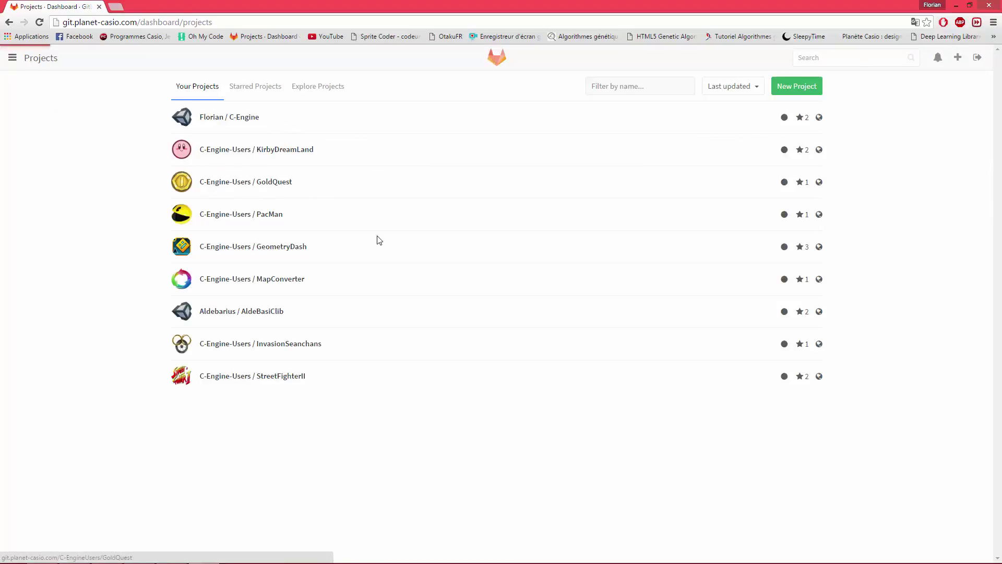
left_click(258, 179)
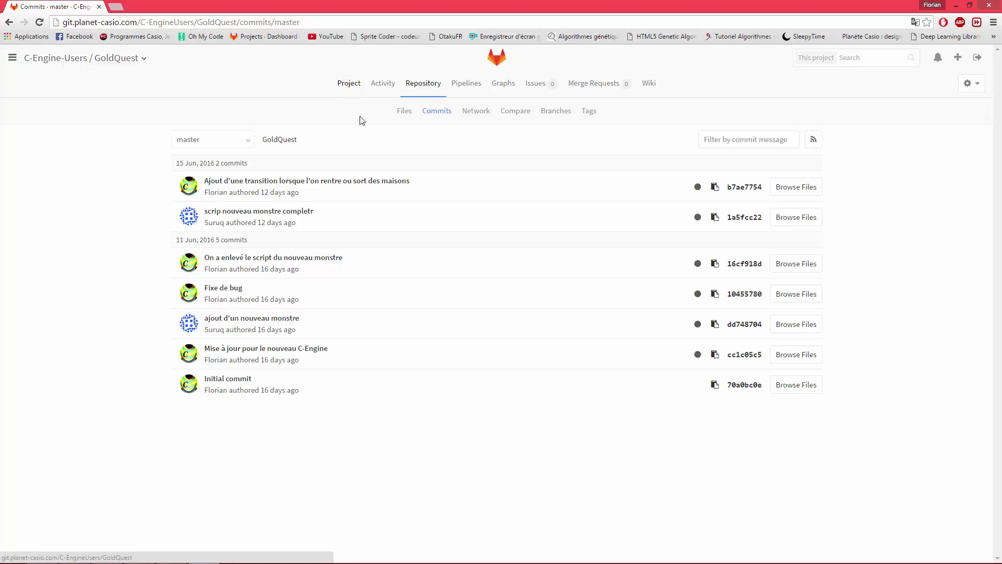
left_click(352, 88)
Step: Go back through the projects dashboard to the C-Engine project and copy its HTTP clone URL
left_click(12, 57)
left_click(37, 88)
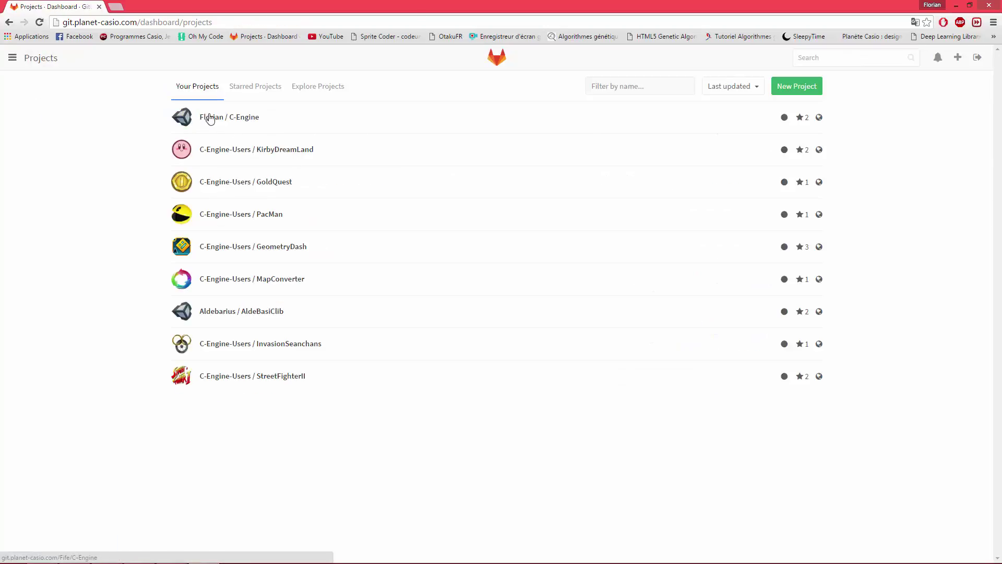
left_click(210, 118)
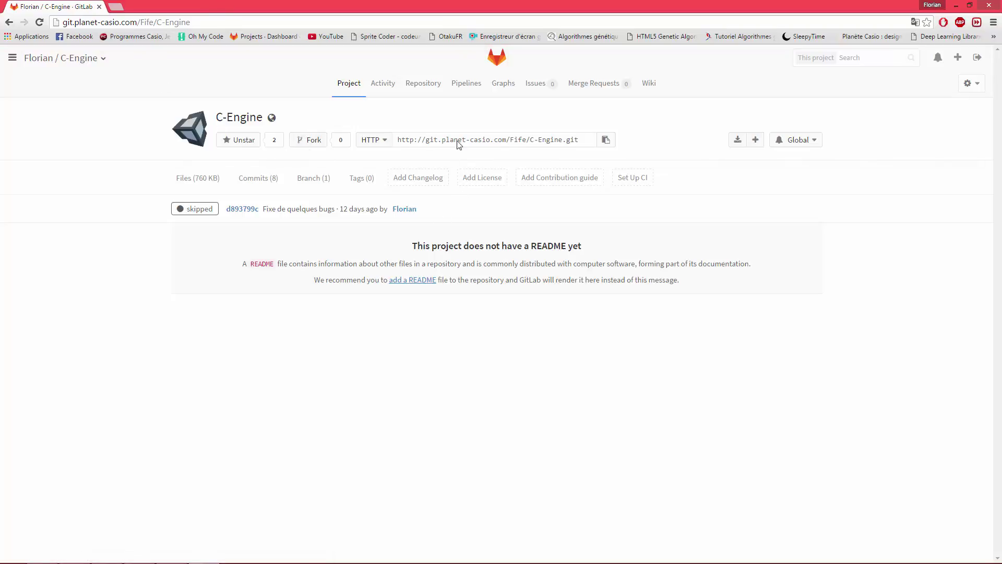
left_click(458, 145)
key("ctrl+c")
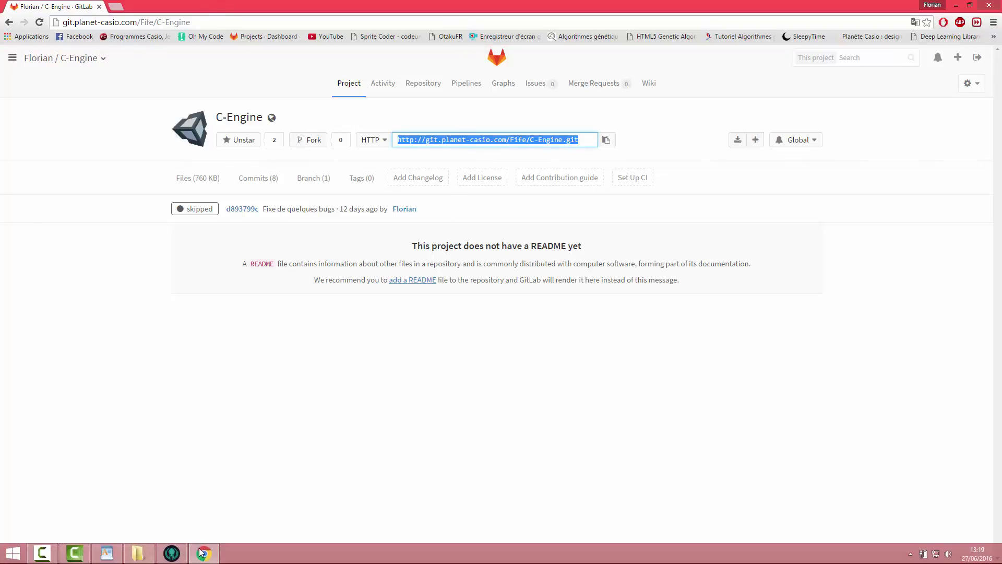
Step: Switch to GitKraken and add a remote named control with the copied C-Engine URL for pulling, leaving the push URL at its default
left_click(171, 553)
mouse_move(245, 207)
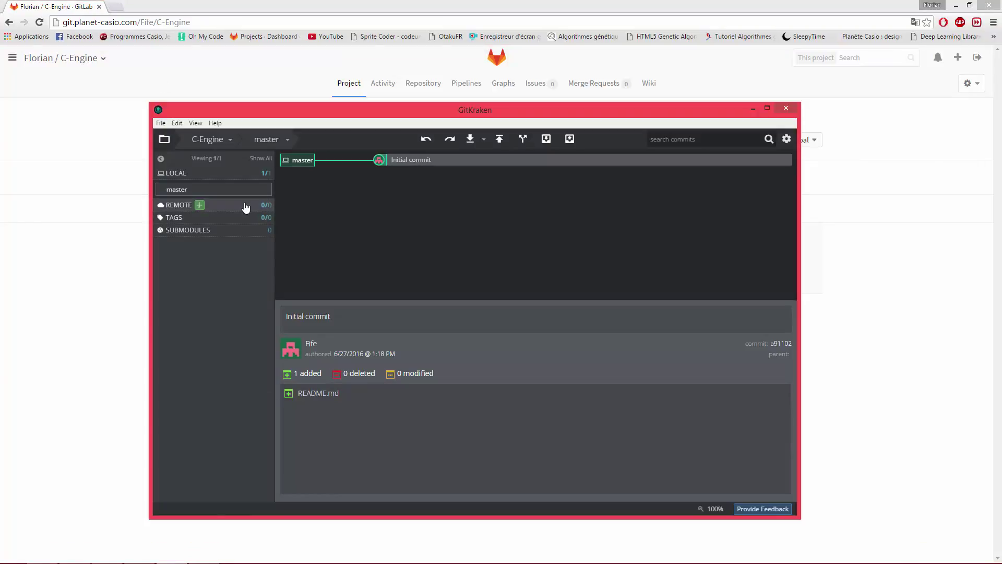
left_click(199, 205)
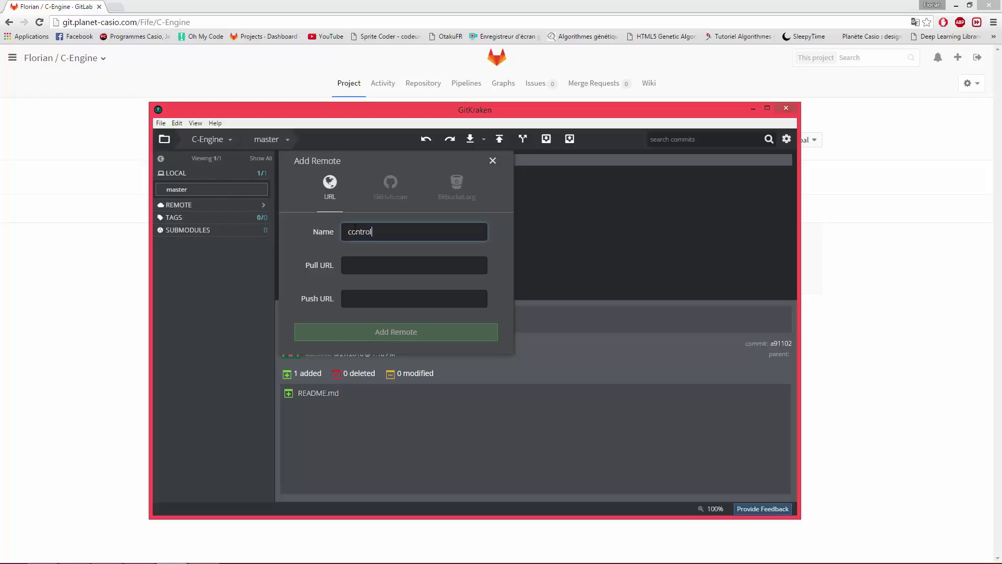
key("ctrl+v")
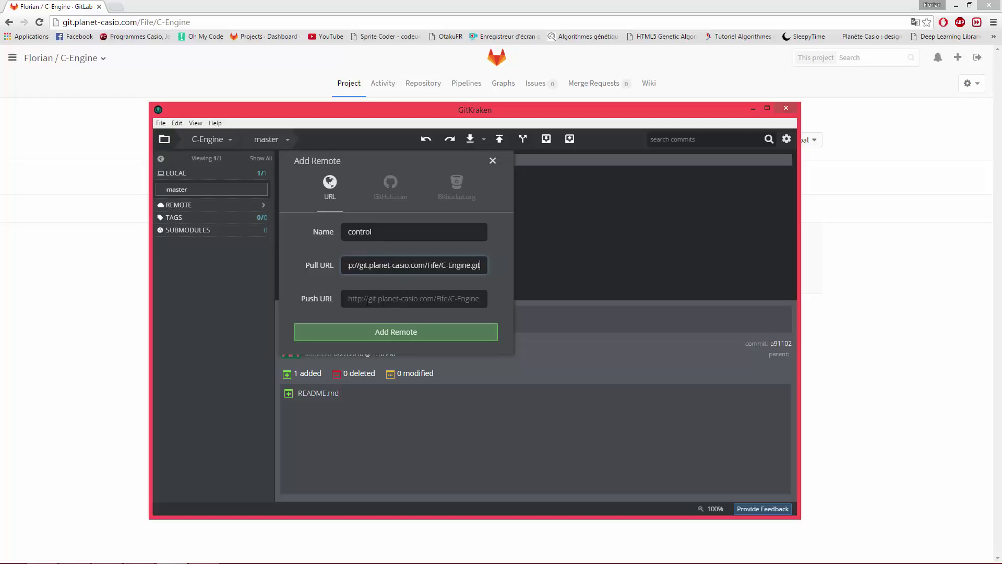
left_click(407, 300)
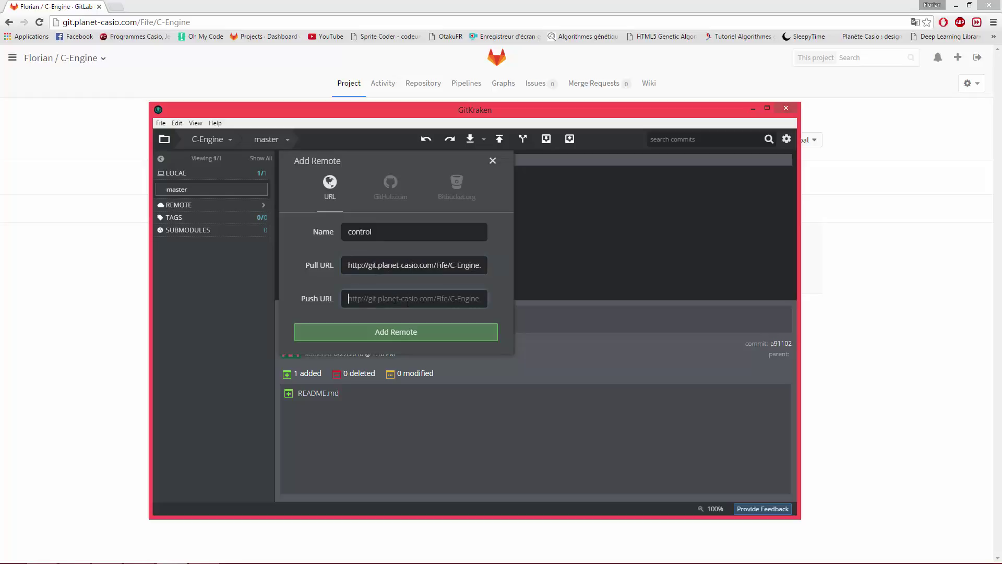
left_click(398, 338)
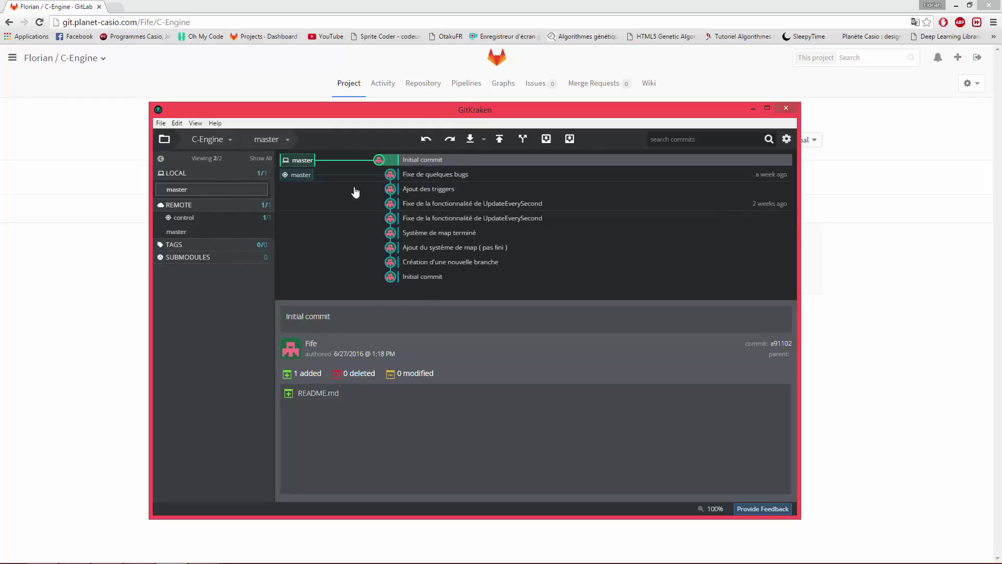
Step: Switch to Chrome to compare the C-Engine commit list with the fetched history, and return to GitKraken
left_click(74, 214)
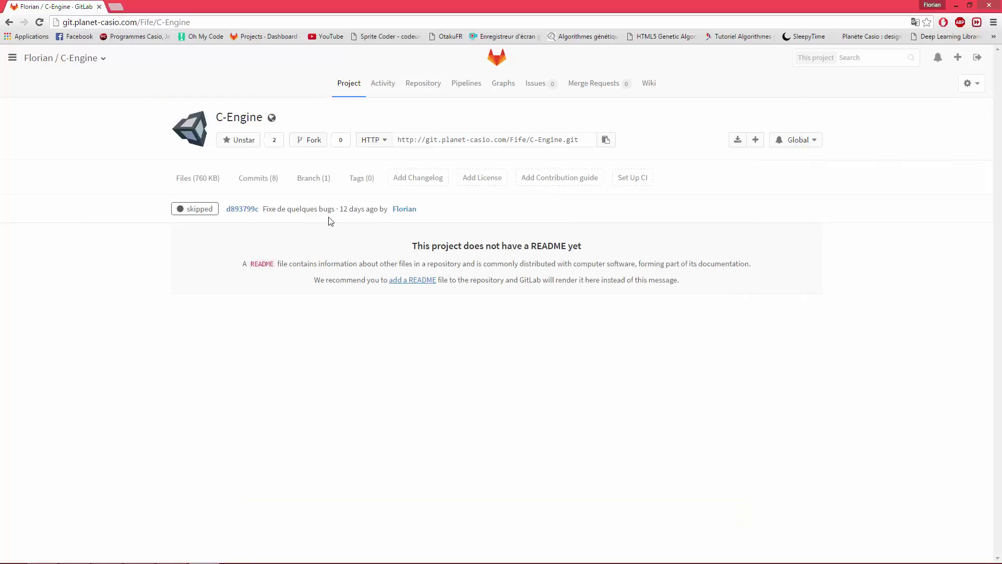
left_click(264, 183)
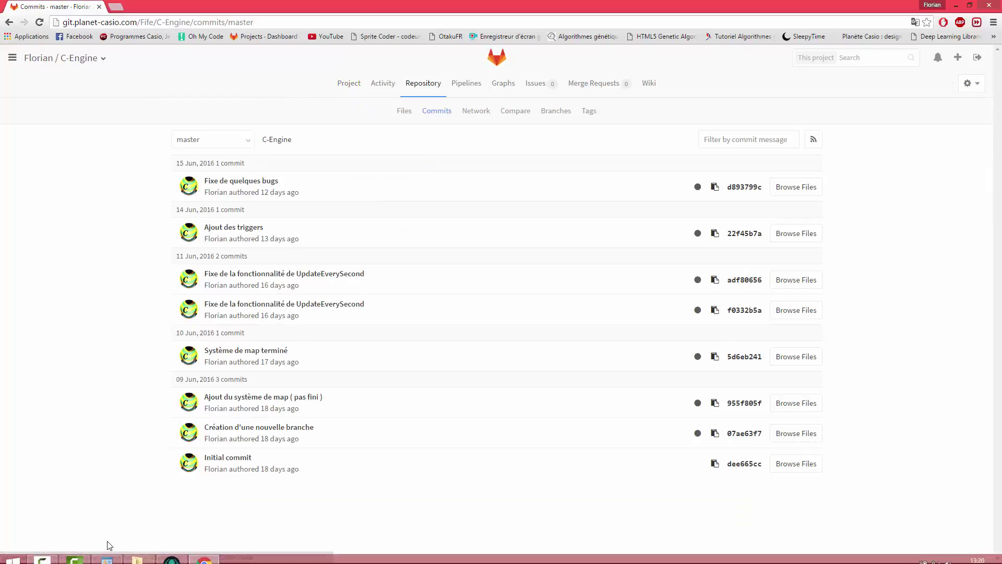
left_click(171, 555)
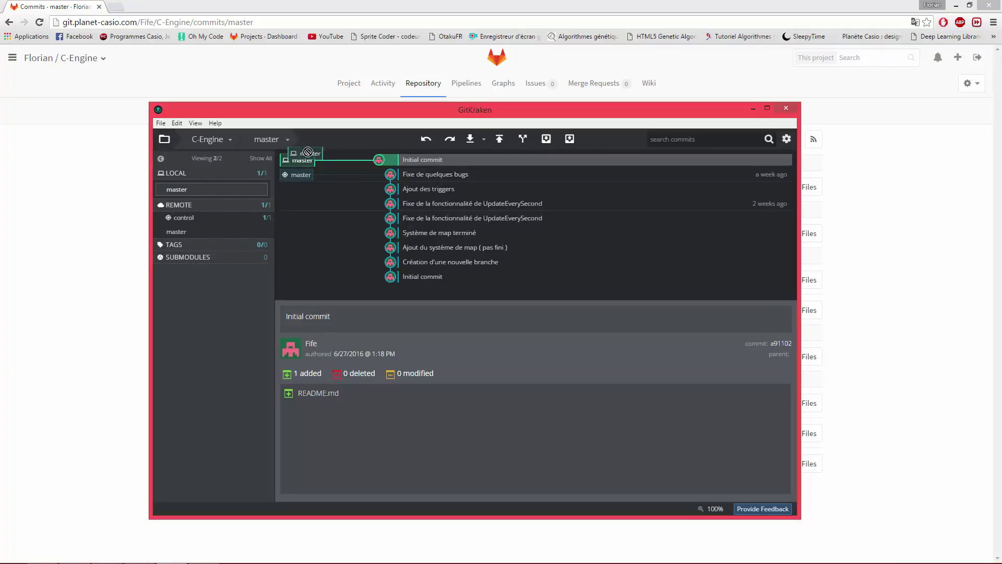
Step: Hard reset the local master branch to the control/master commit, discarding all changes
left_click_drag(308, 152, 300, 174)
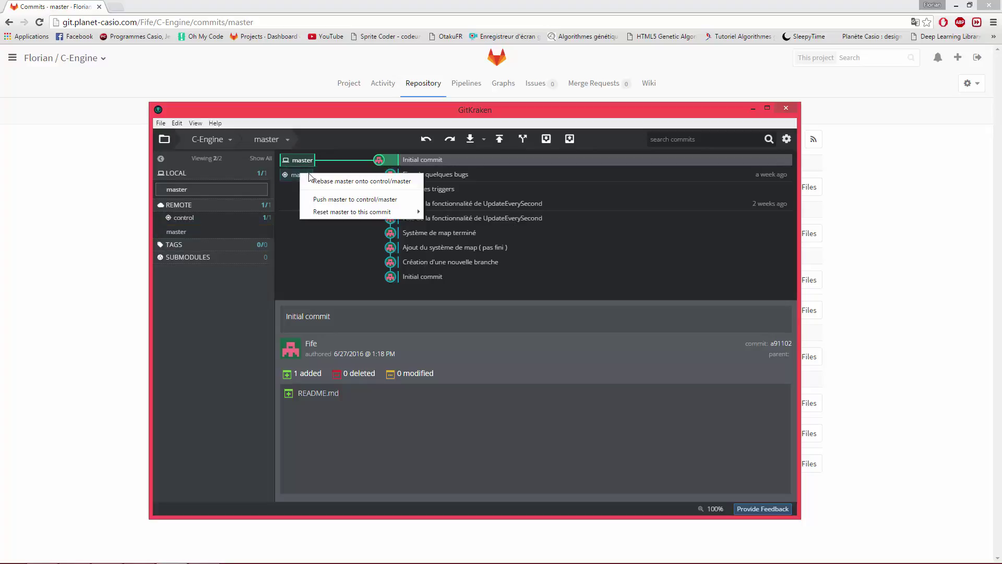
mouse_move(346, 213)
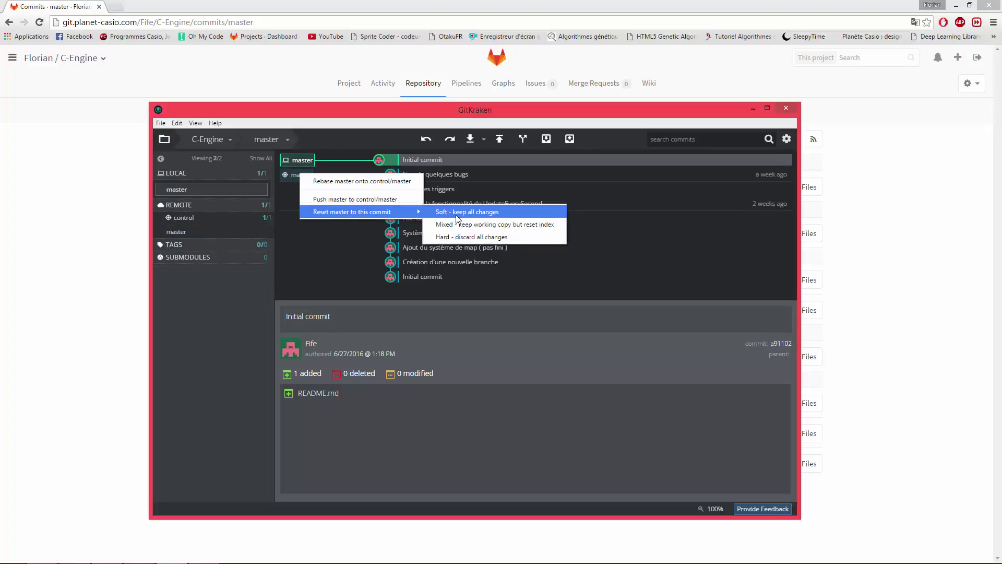
left_click(471, 237)
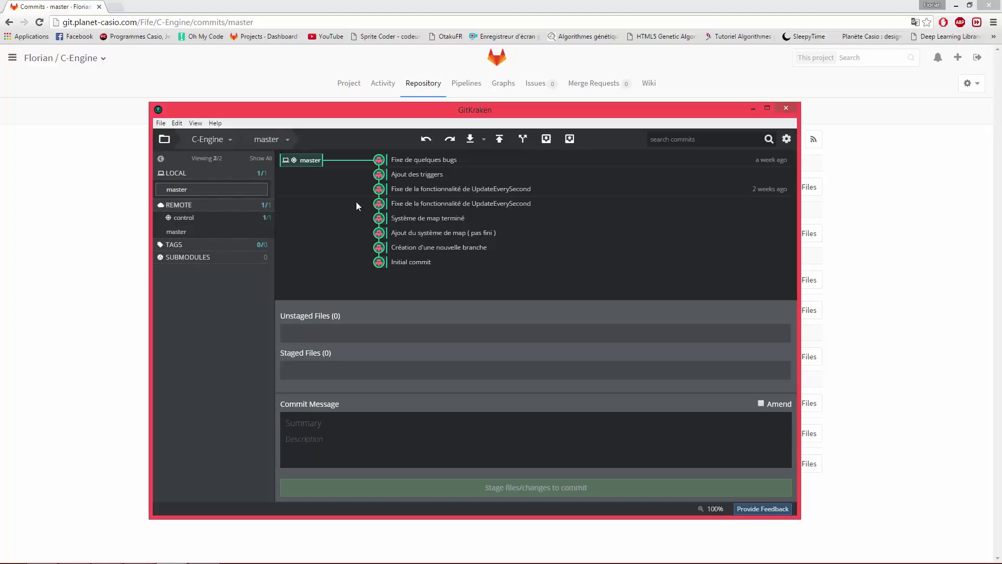
Step: Switch to File Explorer, inspect the local C-Engine folder with its include and otherlib subfolders, and return to GitKraken
left_click(139, 553)
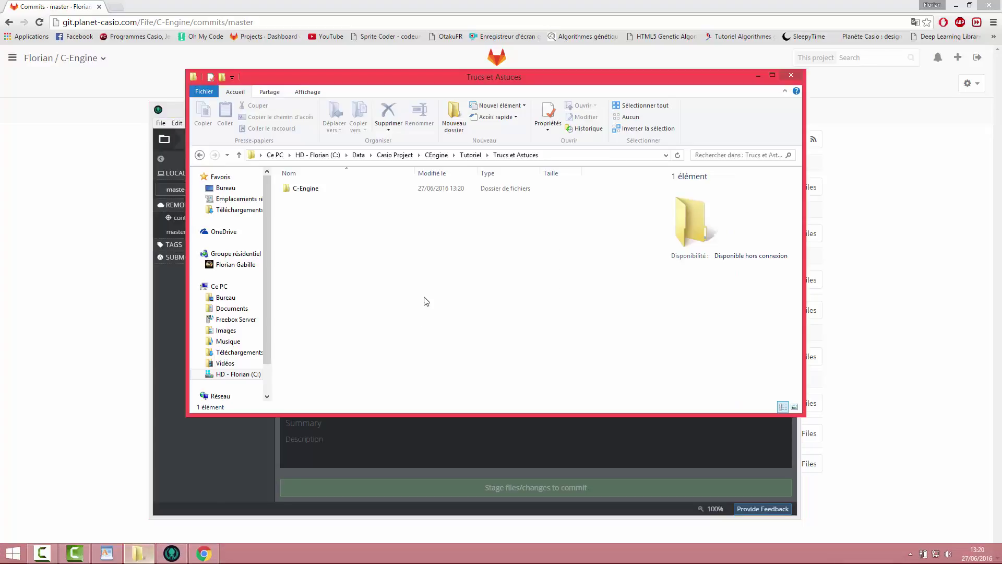
double_click(335, 197)
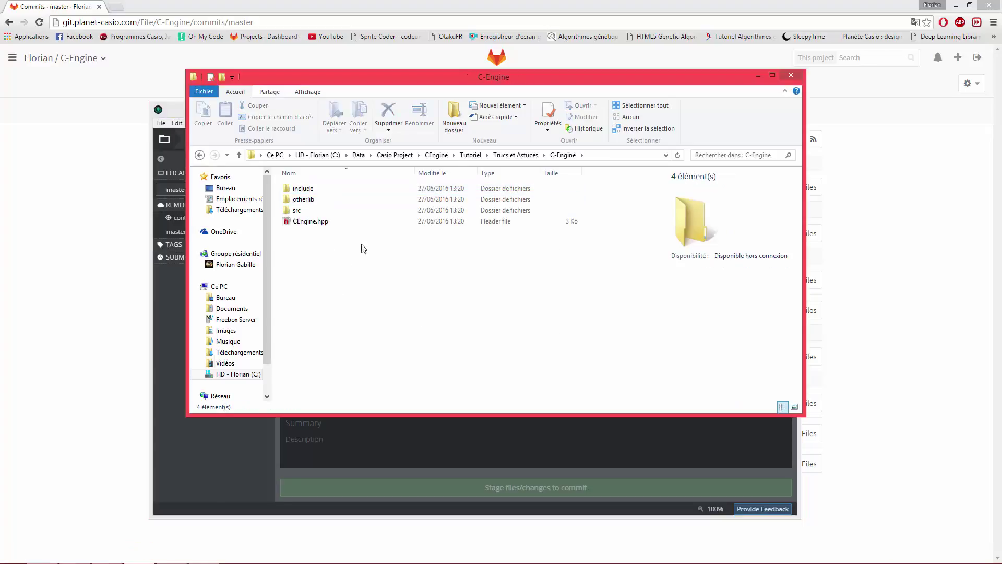
double_click(313, 188)
key("alt+Left")
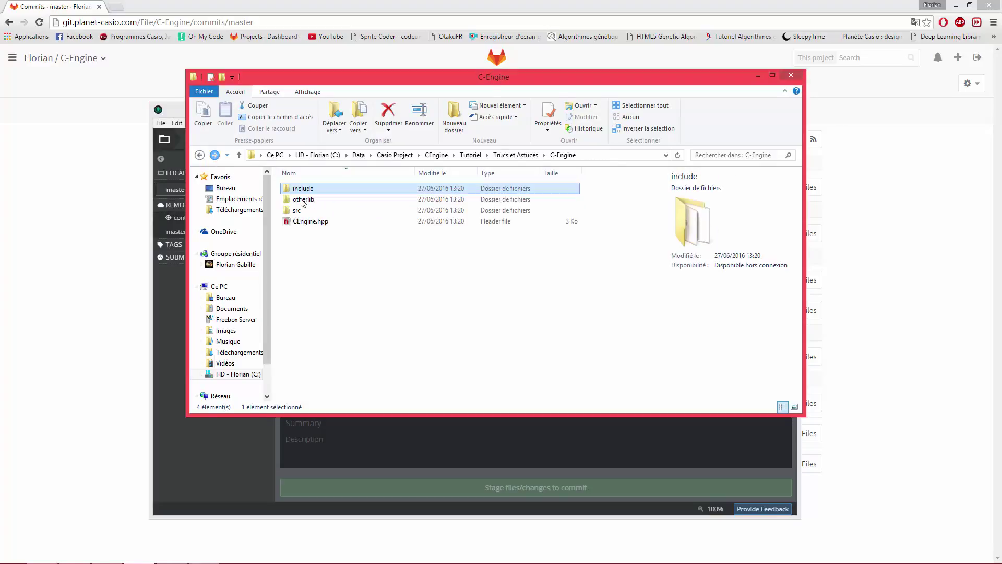
double_click(302, 201)
left_click(200, 155)
left_click(160, 345)
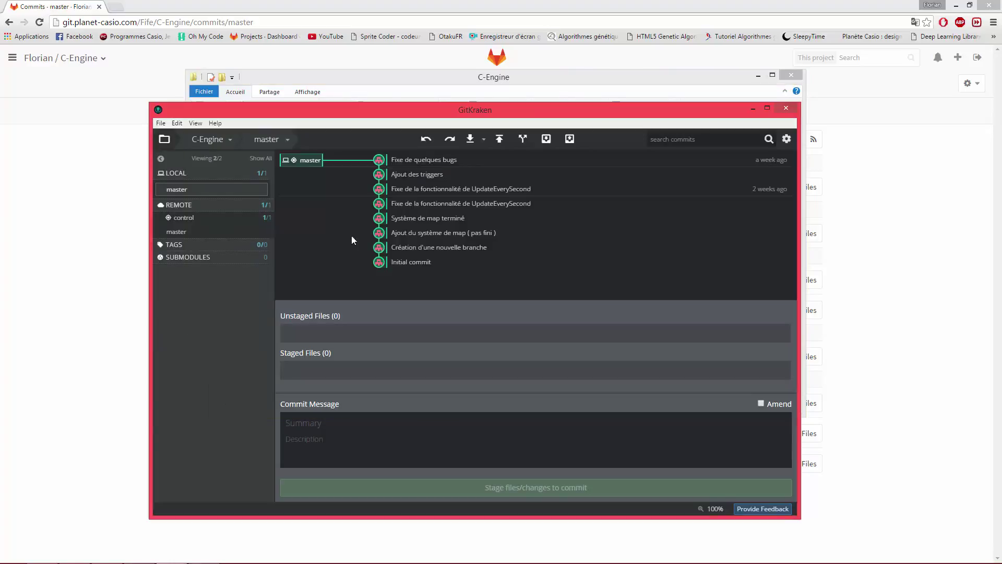
Step: Pull into the local master branch, setting control/master as its upstream branch
left_click(471, 138)
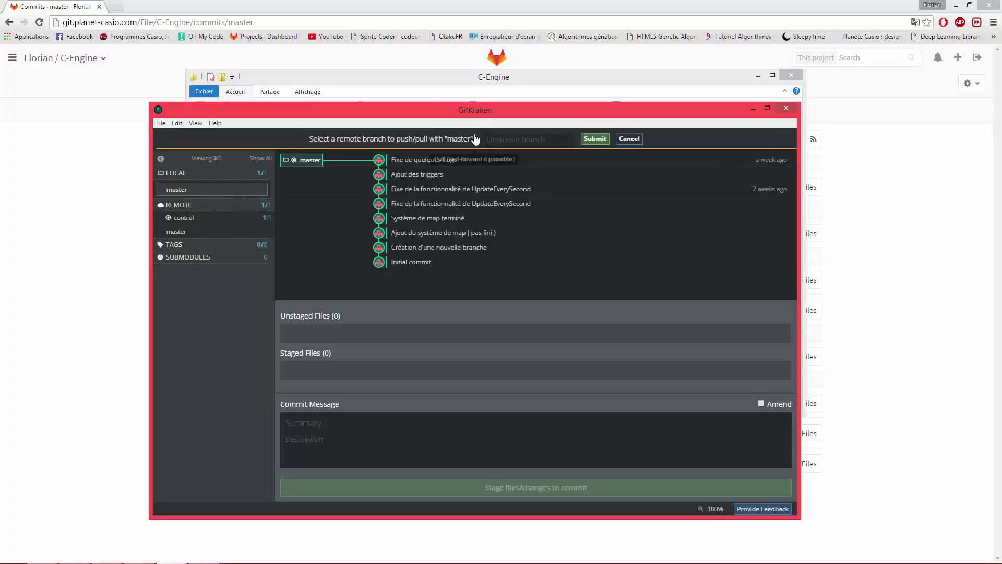
type("con")
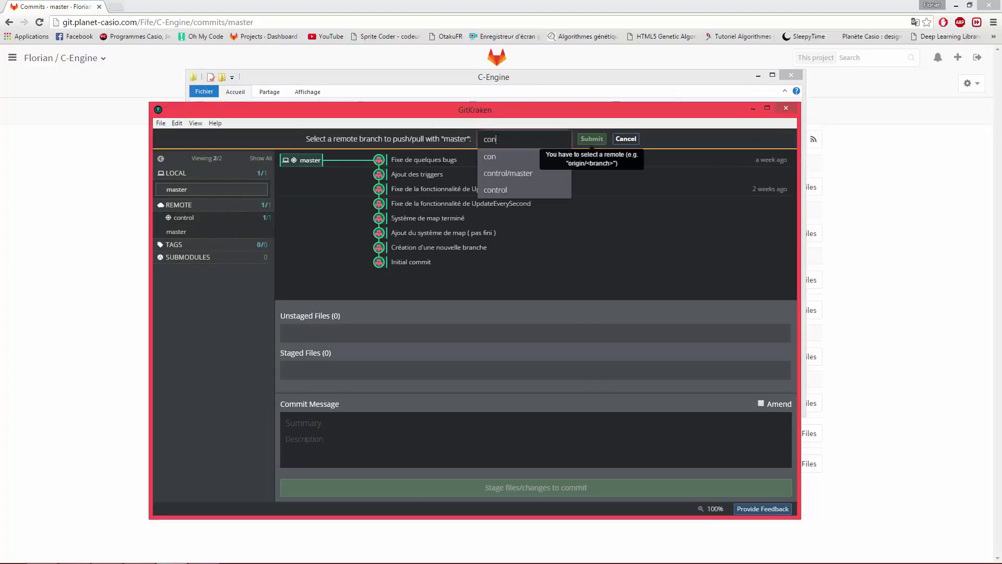
type("tr")
left_click(506, 172)
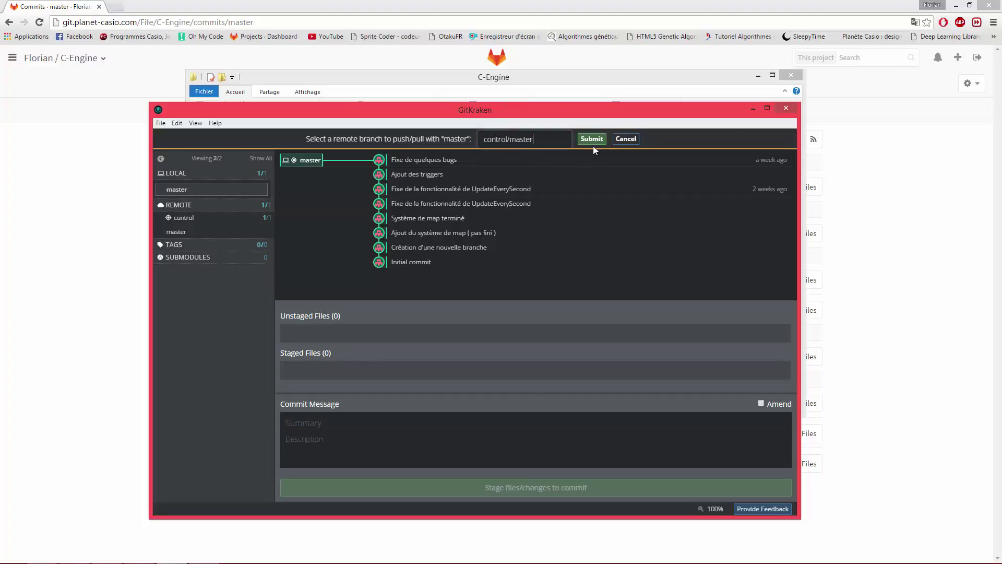
left_click(591, 138)
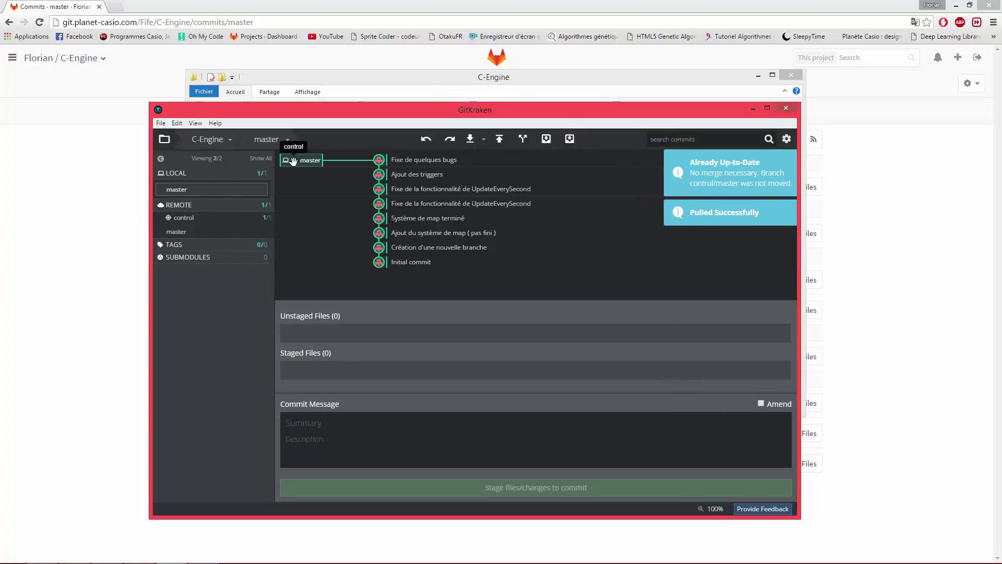
Step: Check the online C-Engine commit list in Chrome against the pulled master branch and return to GitKraken
left_click(114, 163)
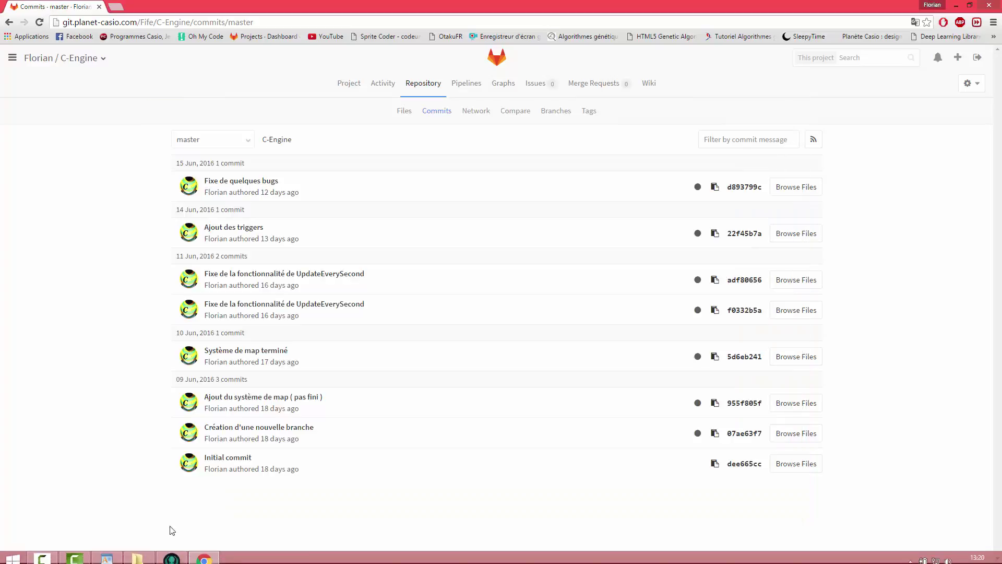
left_click(175, 555)
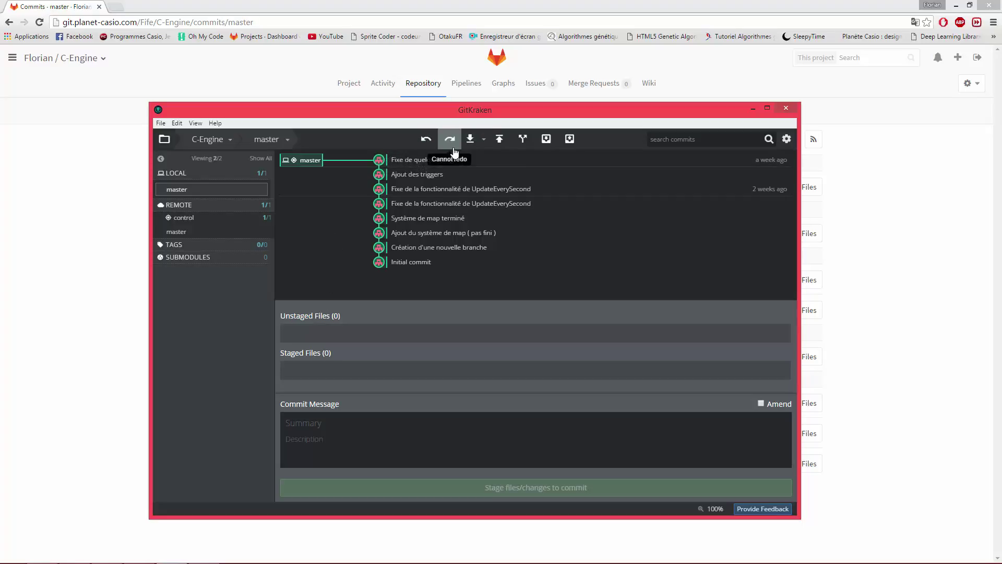
mouse_move(176, 561)
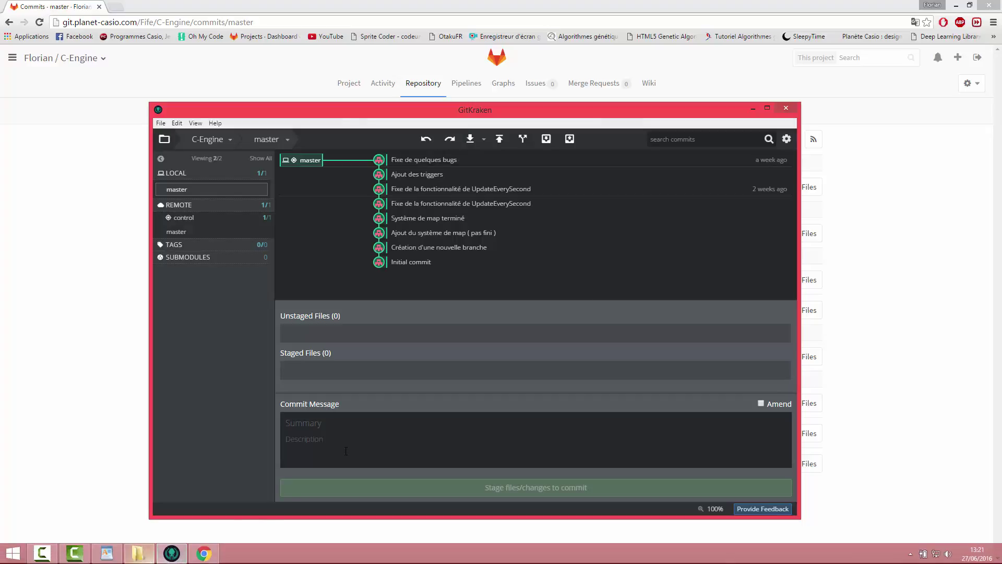
Step: Close GitKraken, switch to File Explorer and inspect the include, otherlib and src subfolders of C-Engine, returning to Trucs et Astuces
left_click(785, 108)
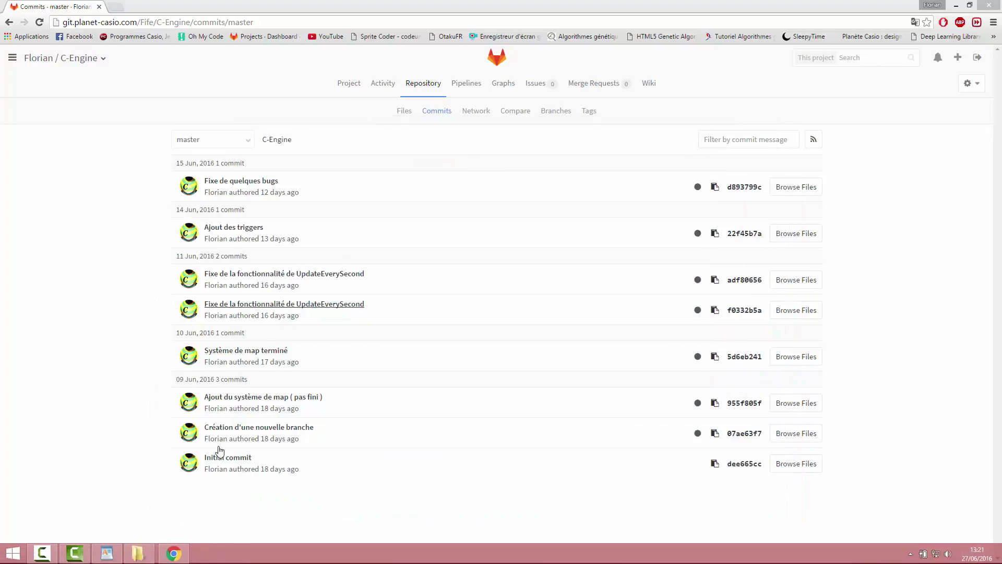
left_click(138, 552)
double_click(303, 188)
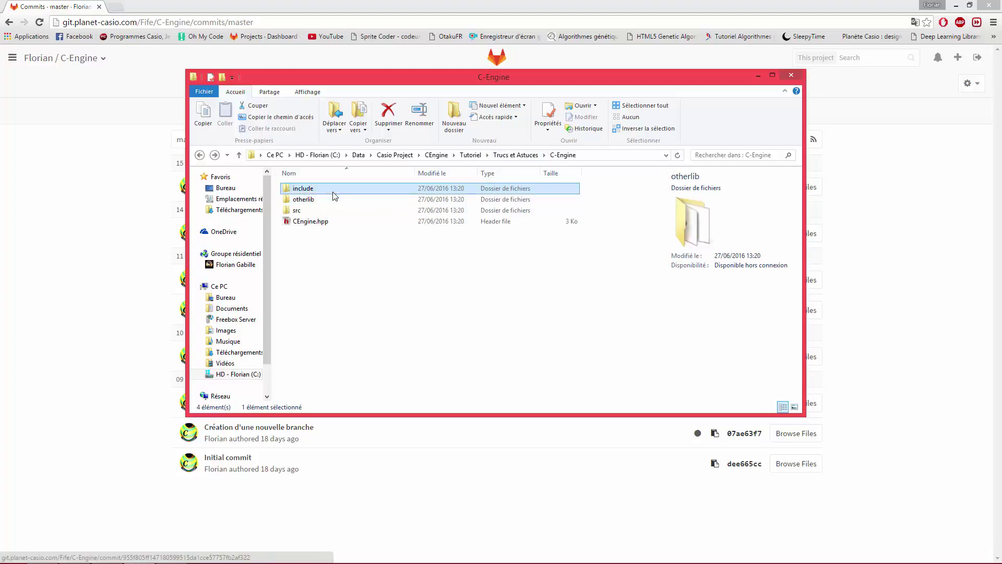
left_click(200, 155)
double_click(312, 200)
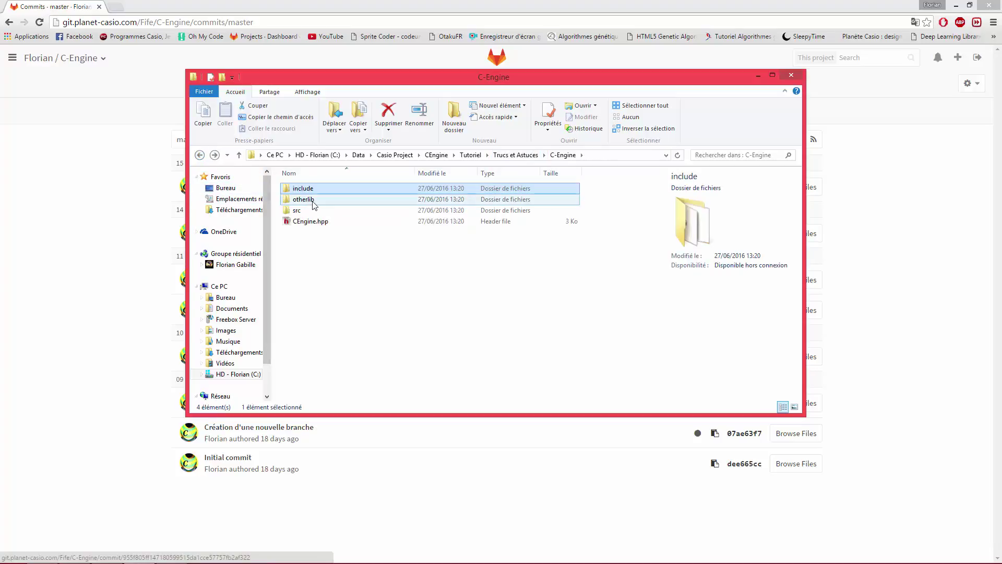
left_click(199, 155)
key("Down")
key("Return")
left_click(200, 155)
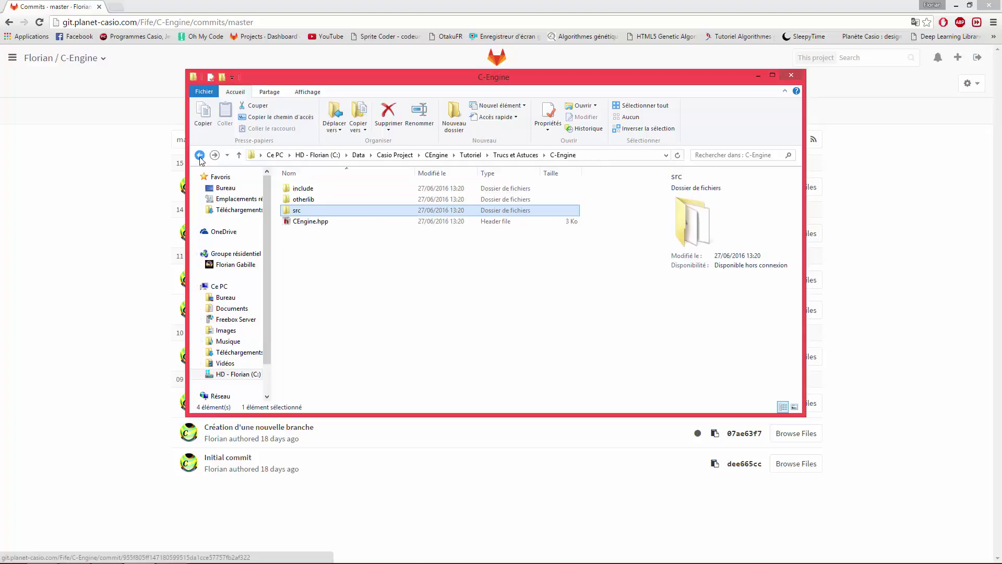
left_click(200, 155)
left_click(407, 261)
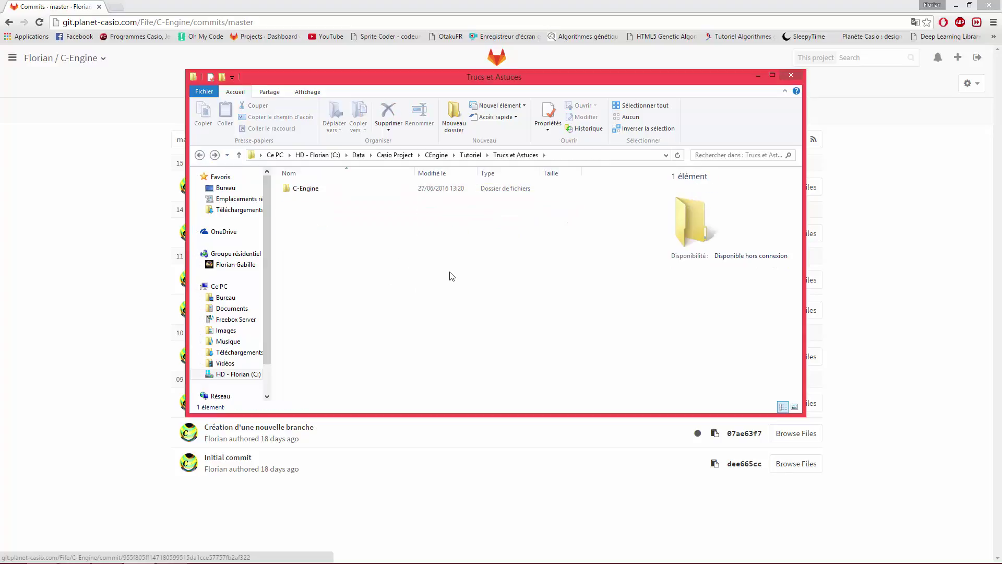
Step: Minimise Chrome, go to the parent Tutoriel folder and close the File Explorer window
left_click(956, 5)
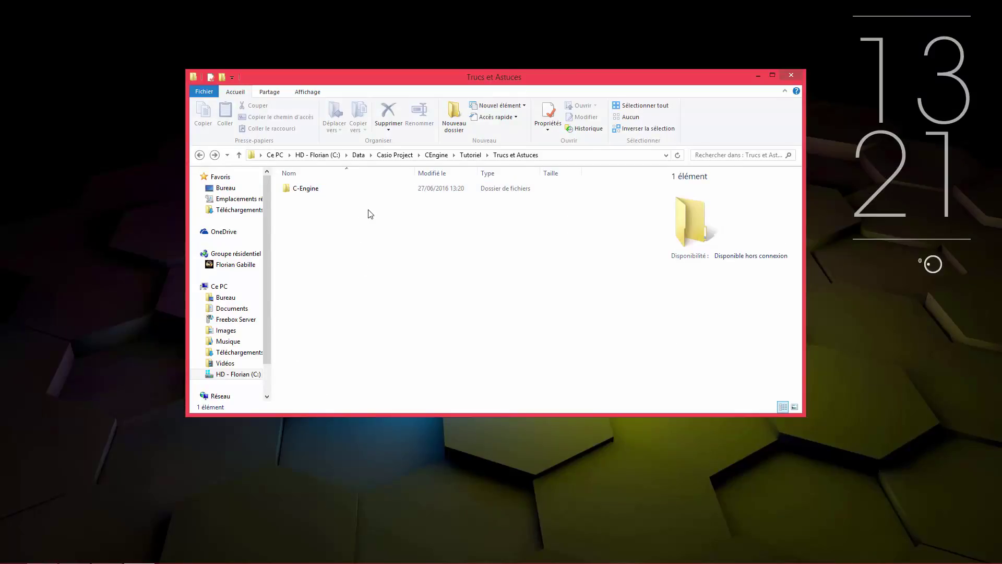
left_click(469, 156)
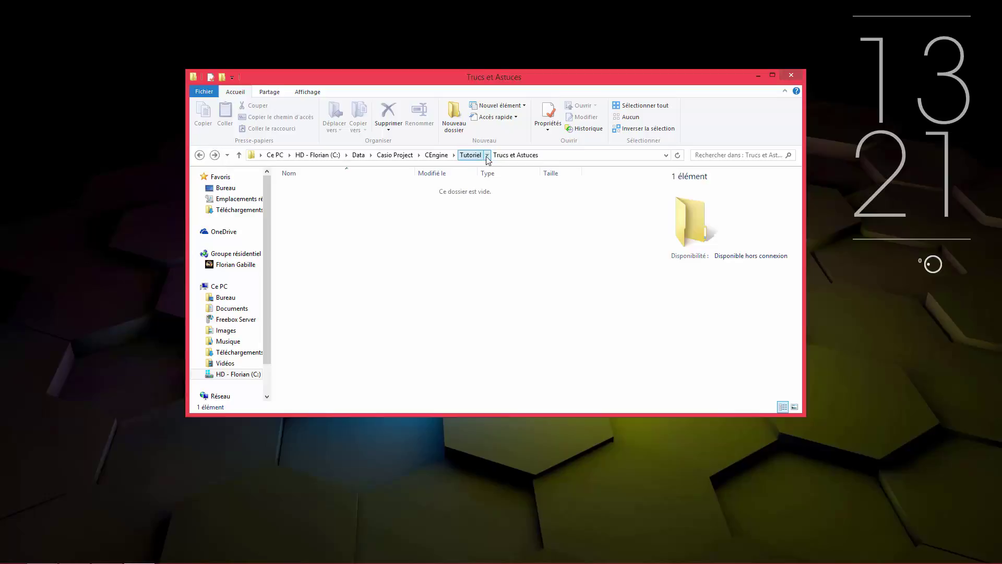
left_click(791, 75)
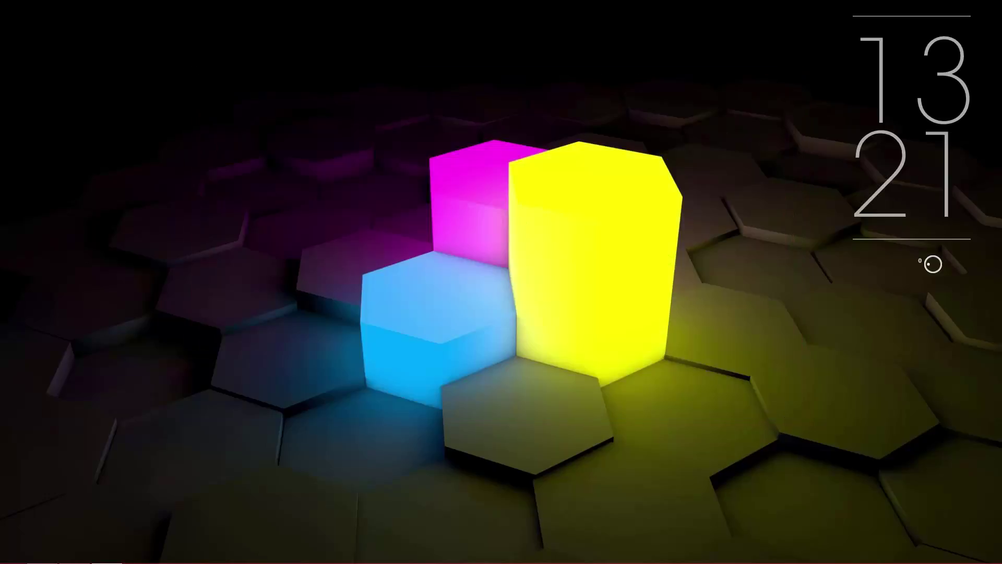